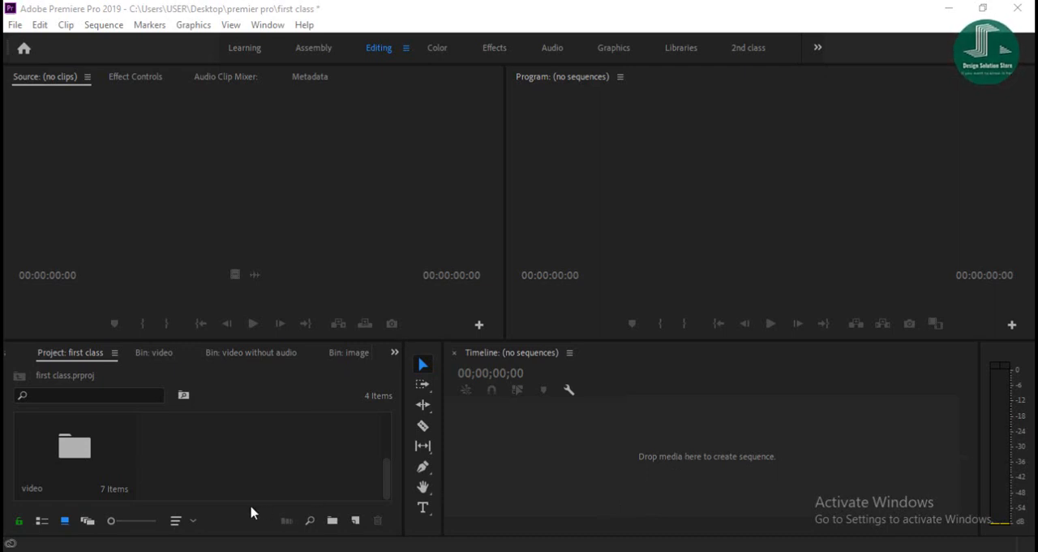
- Open the video bin and load the clip production ID-3982249.mp4 into the Source monitor
double_click(88, 470)
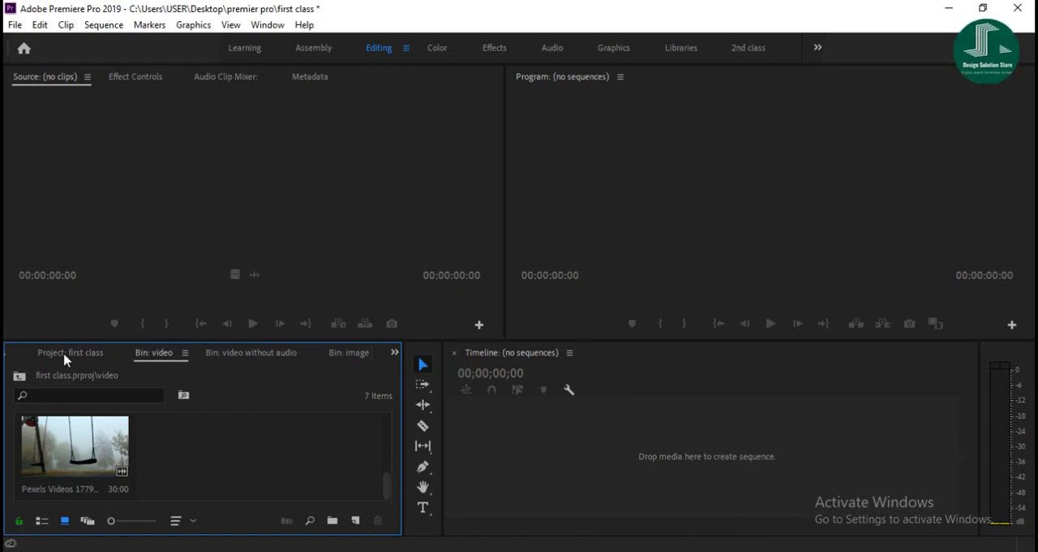
scroll(77, 462, "up", 5)
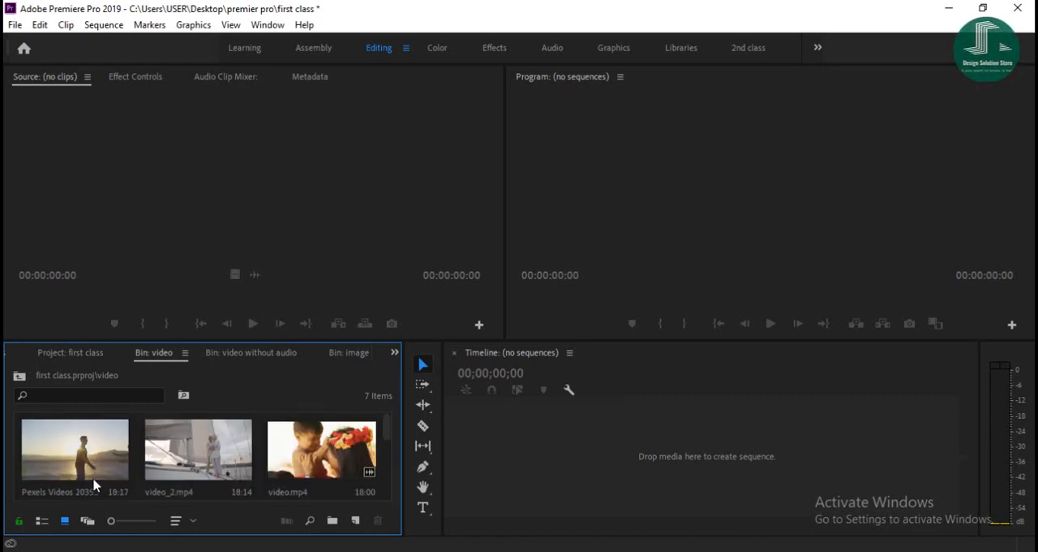
scroll(158, 479, "down", 3)
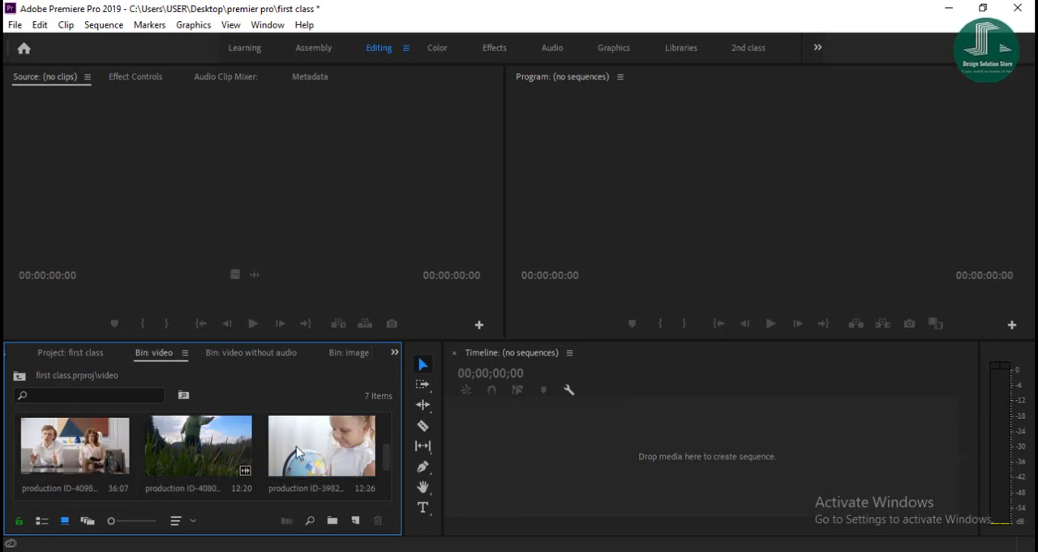
double_click(330, 467)
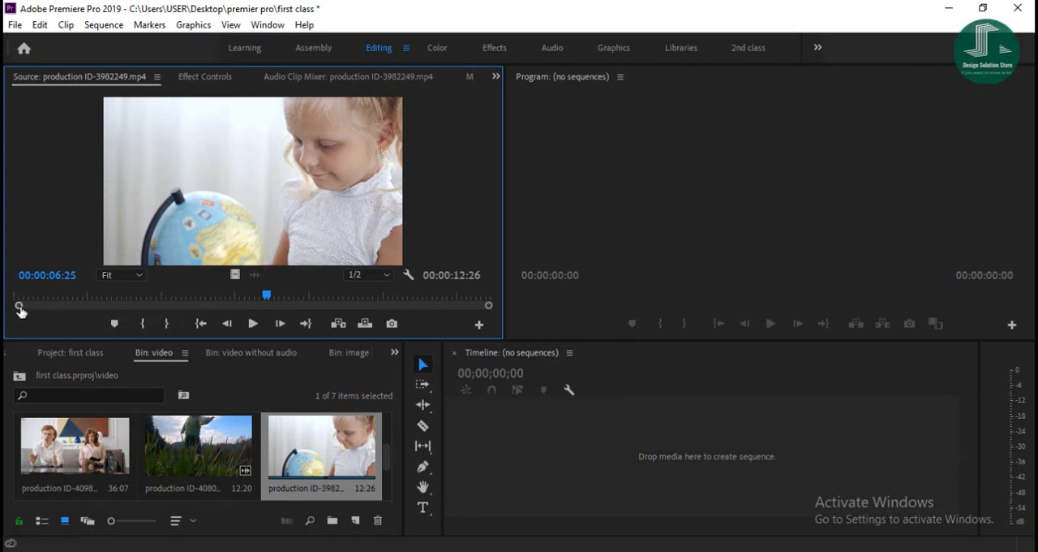
left_click_drag(20, 309, 110, 306)
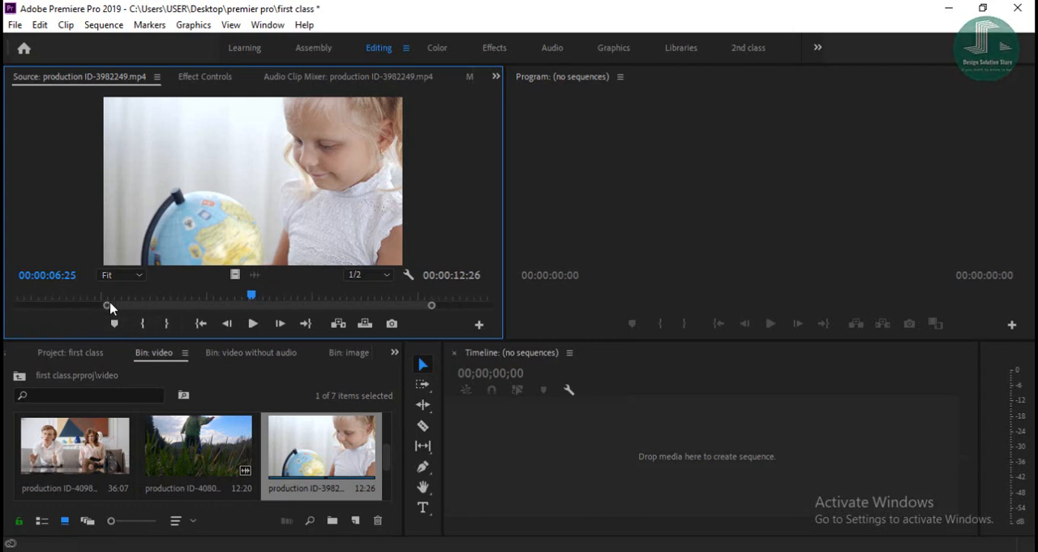
left_click(253, 324)
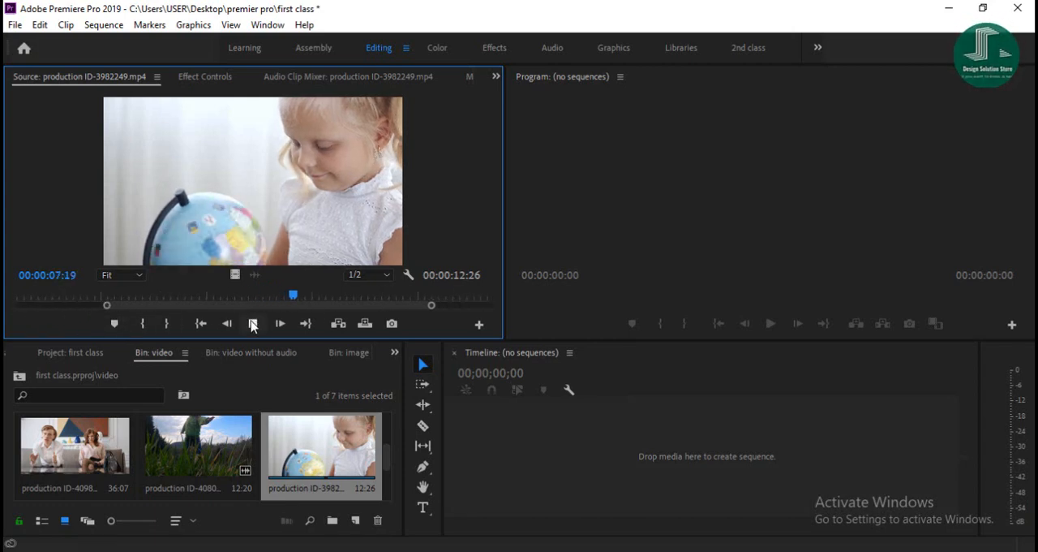
left_click(143, 327)
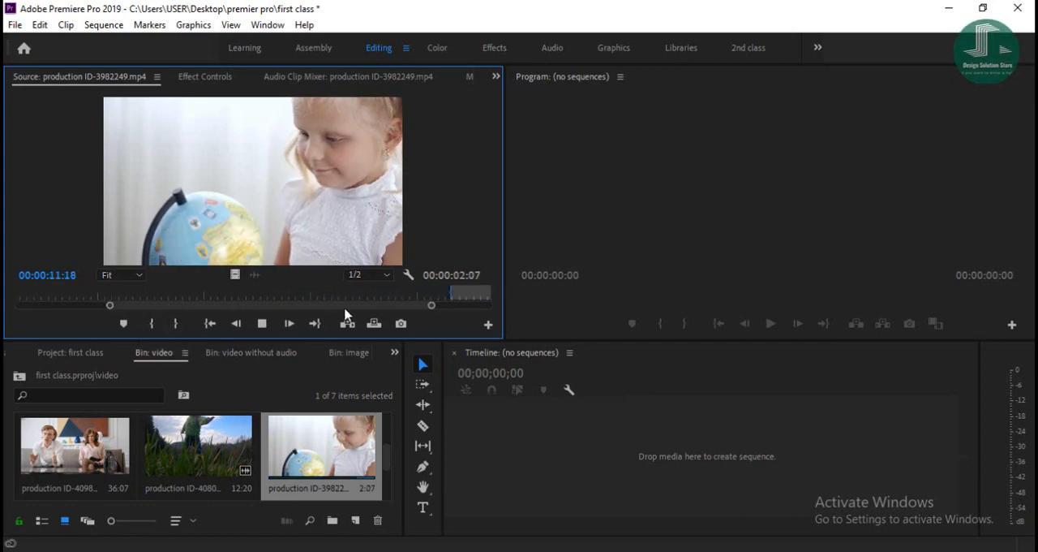
key("ctrl+z")
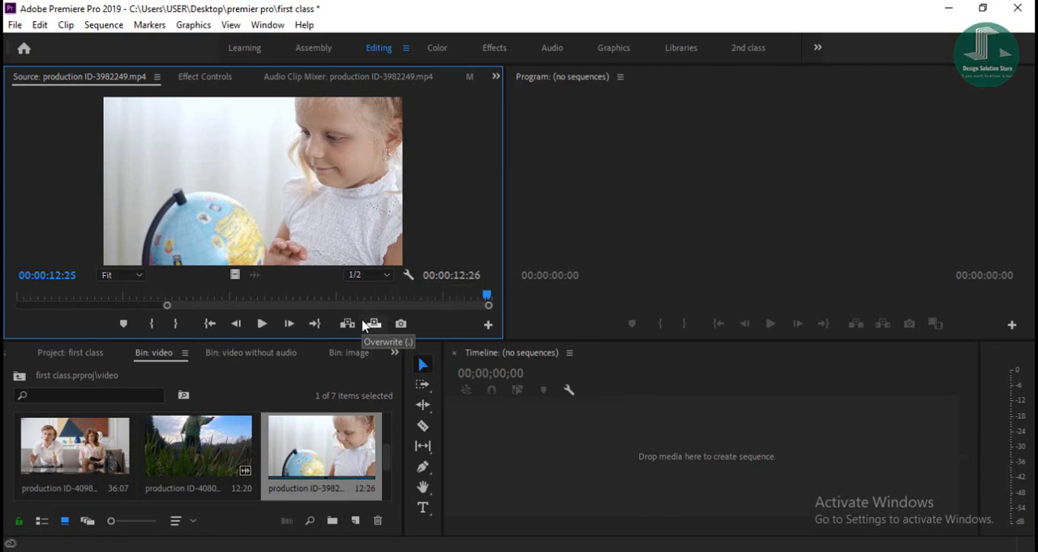
key("ctrl+z")
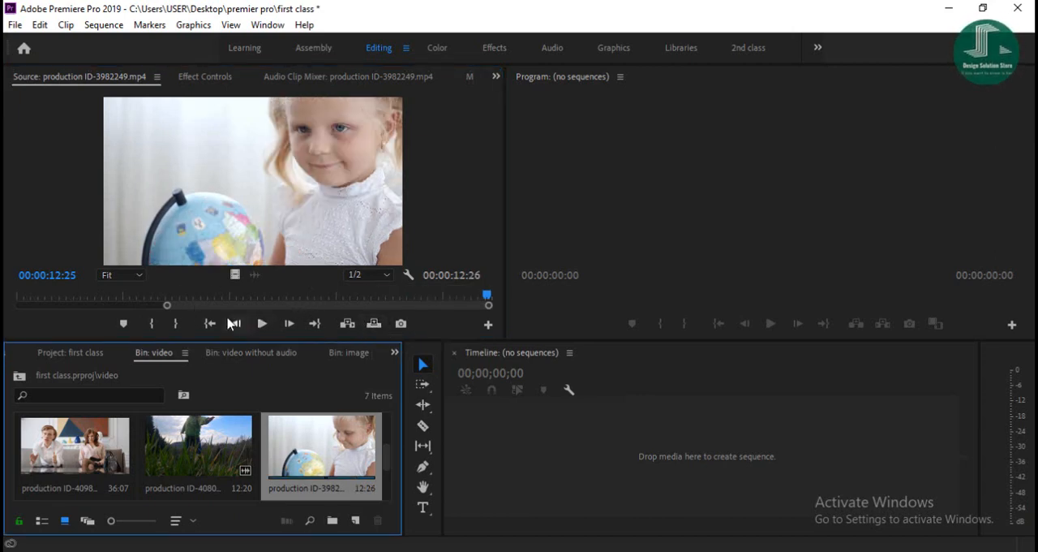
- Mark the source clip's out point at 00:00:10:19 and in point at 00:00:01:12, and create a sequence from that range
left_click_drag(487, 297, 369, 297)
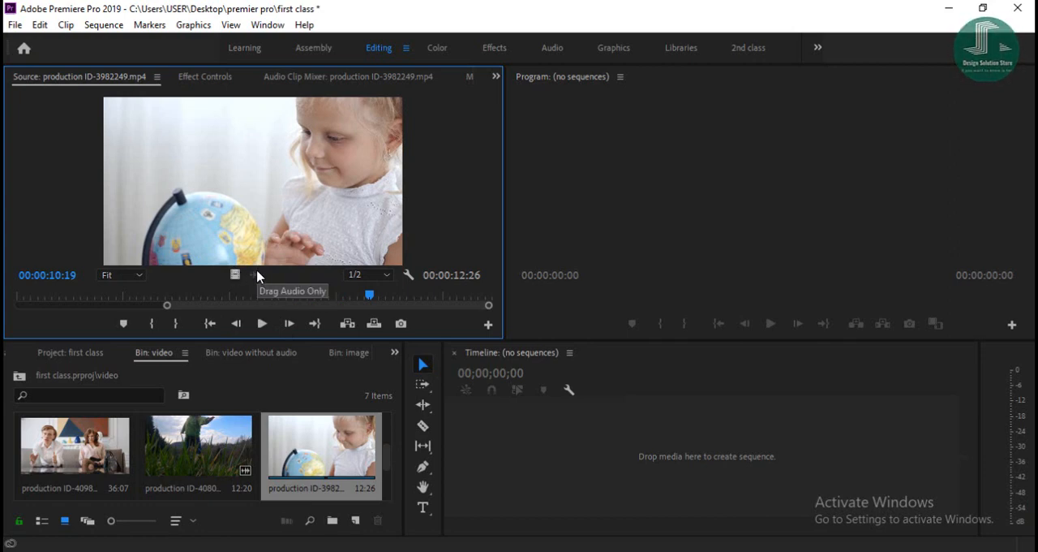
left_click(177, 324)
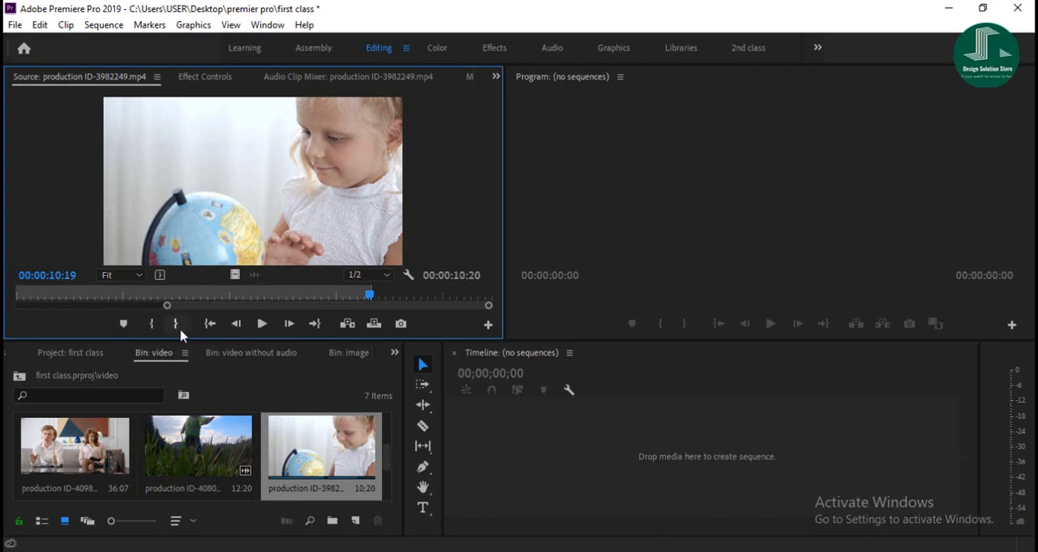
left_click_drag(166, 308, 4, 323)
left_click(69, 295)
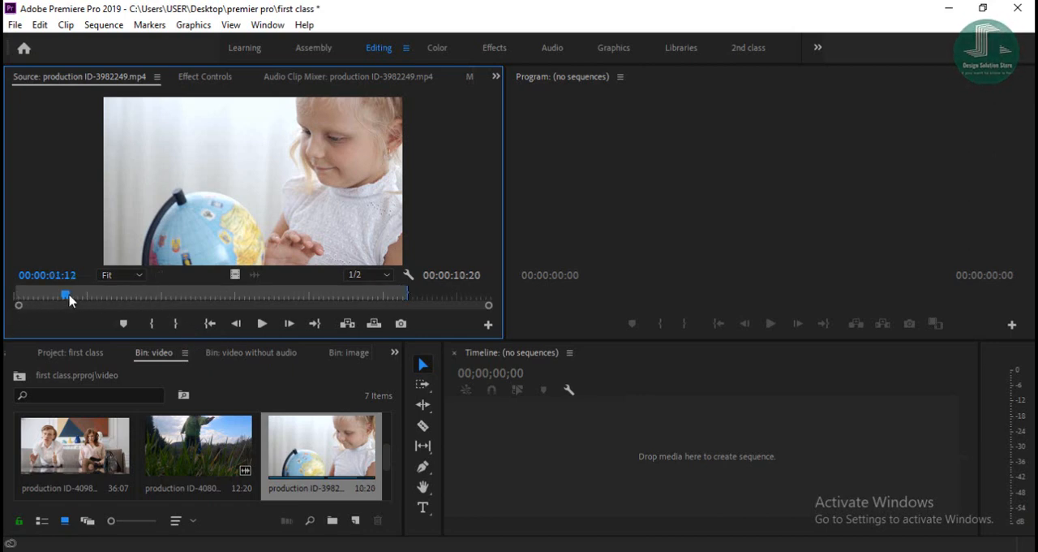
left_click(151, 323)
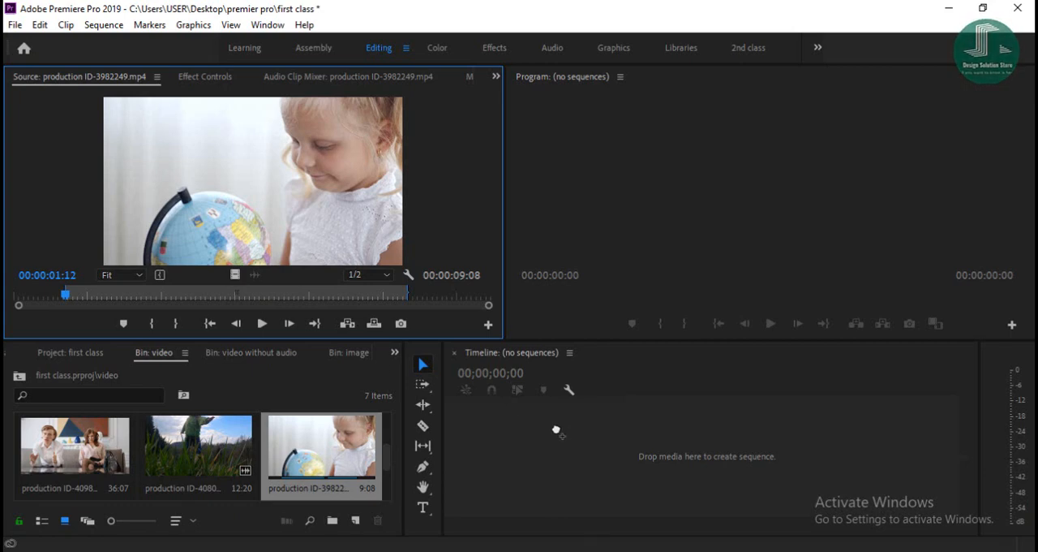
left_click_drag(556, 430, 554, 431)
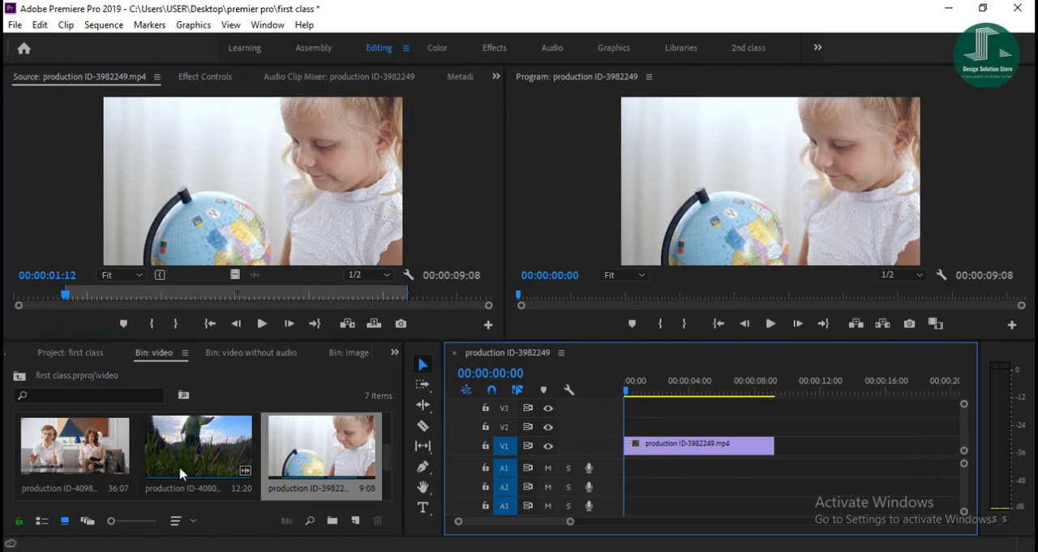
- Load production ID-4080609.mp4 from the video bin into the Source monitor, preview it and return to its start
scroll(180, 475, "down", 2)
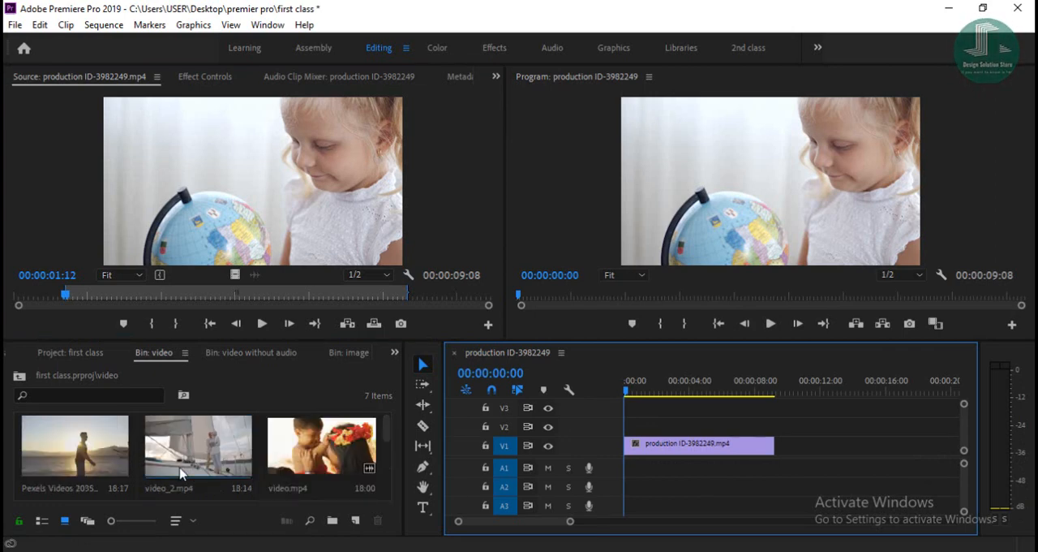
scroll(201, 456, "down", 2)
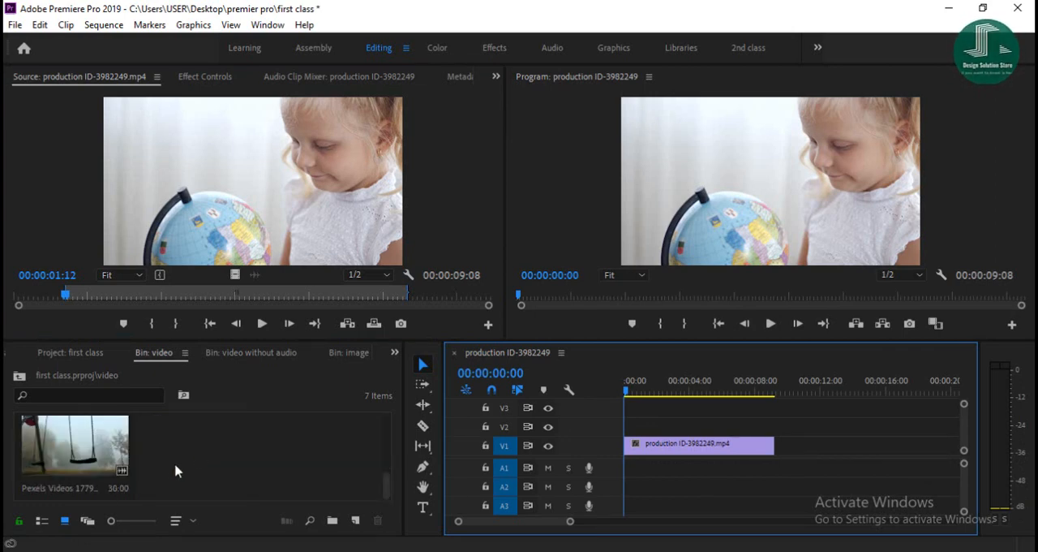
scroll(187, 472, "up", 4)
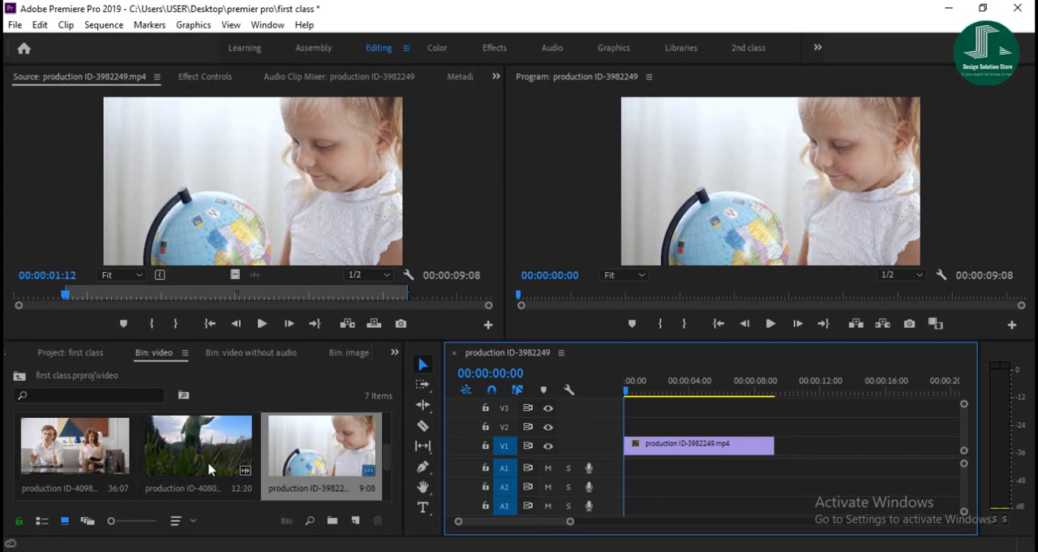
double_click(188, 442)
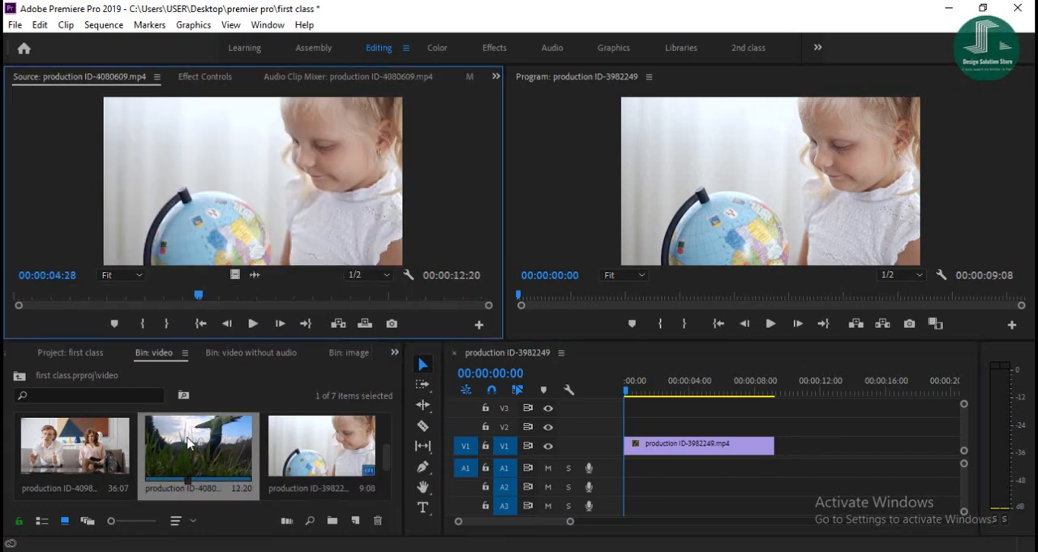
left_click(254, 324)
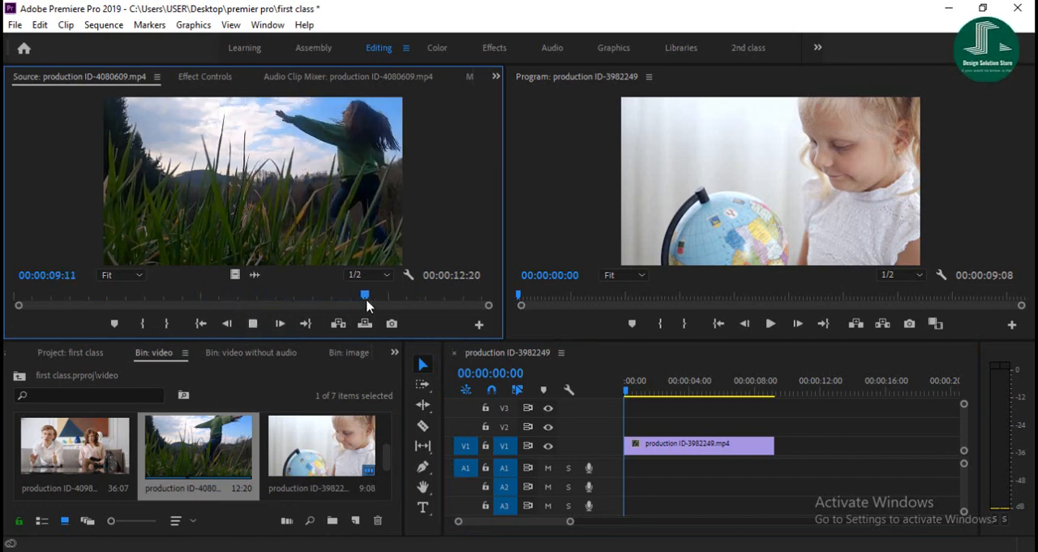
left_click_drag(404, 299, 16, 306)
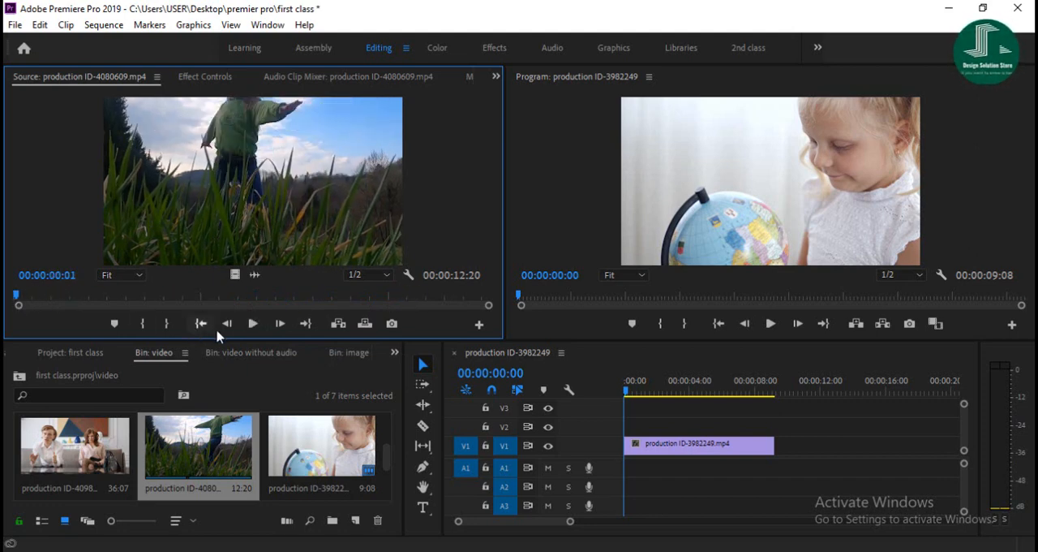
- Mark a range of about 5:03 in production ID-4080609.mp4 and place only its video on V1 directly after the first clip
left_click(253, 323)
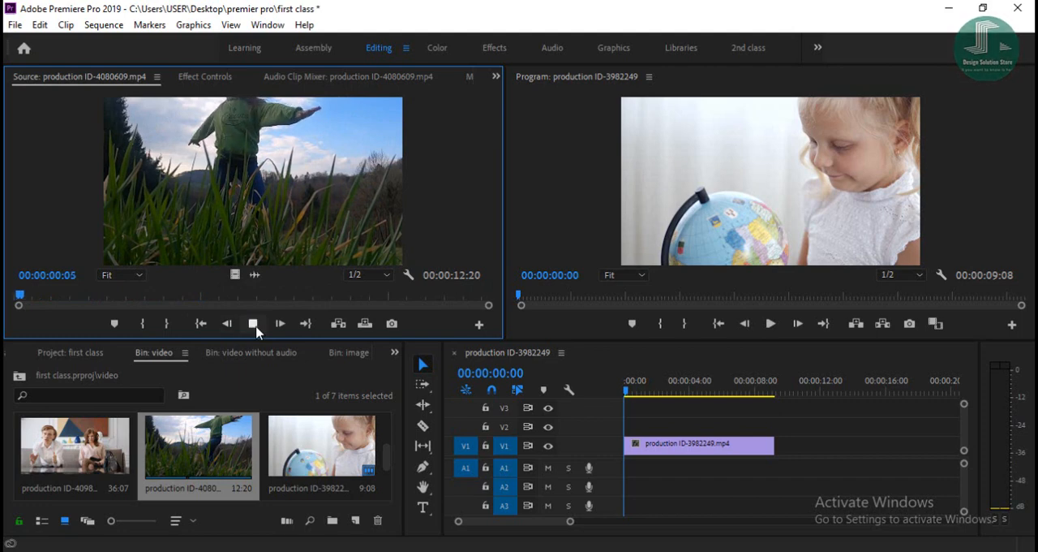
left_click(143, 329)
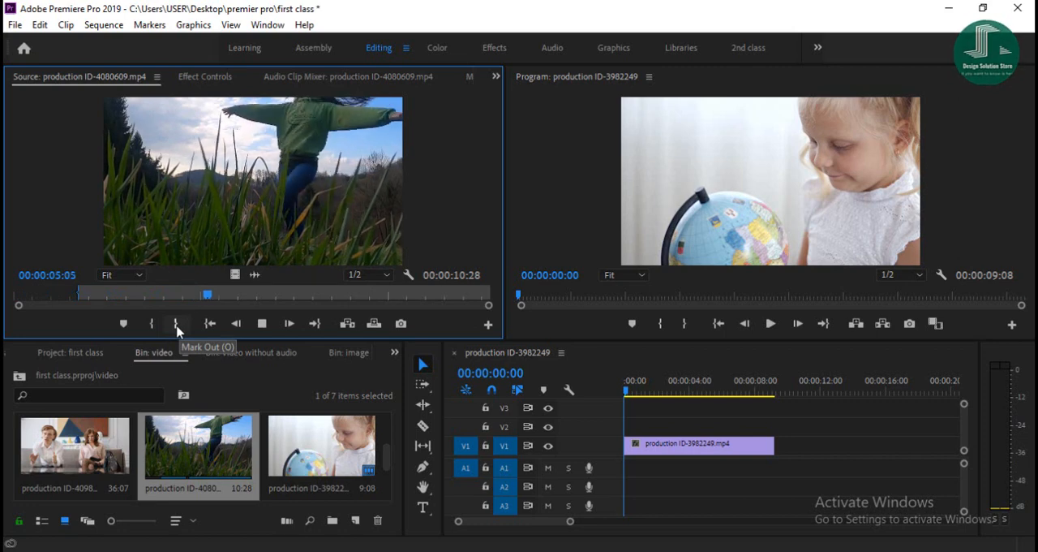
left_click(176, 325)
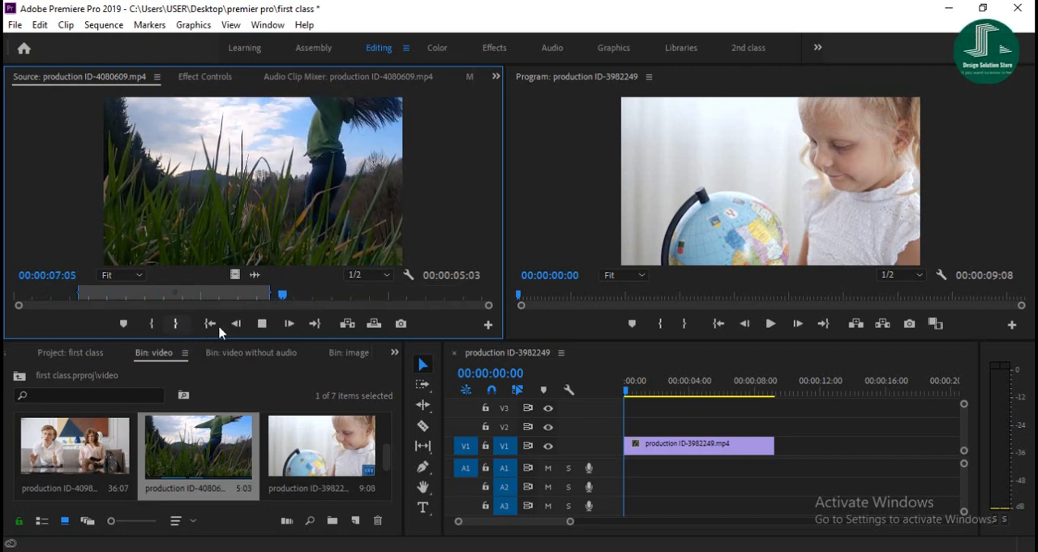
left_click(263, 323)
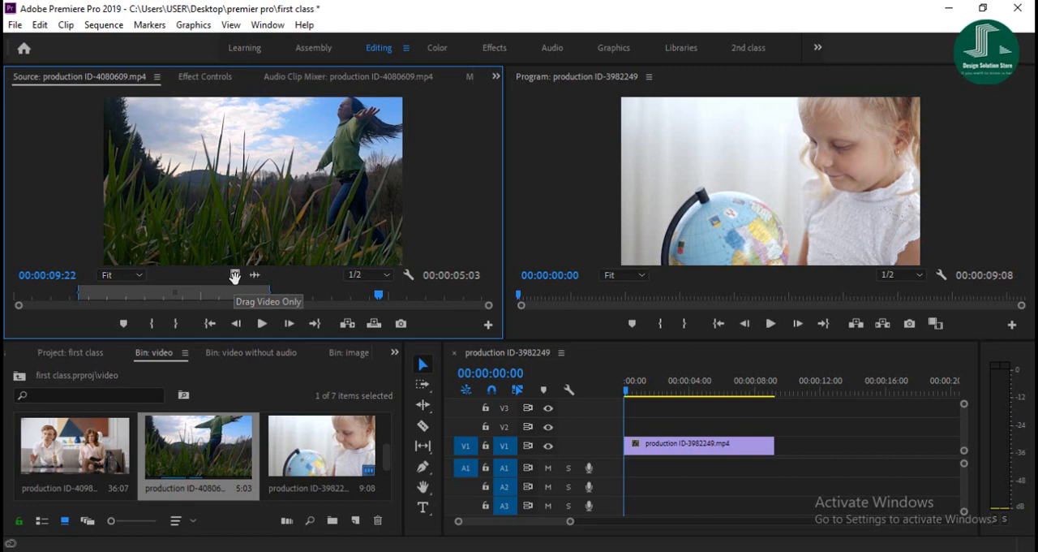
left_click_drag(234, 276, 785, 459)
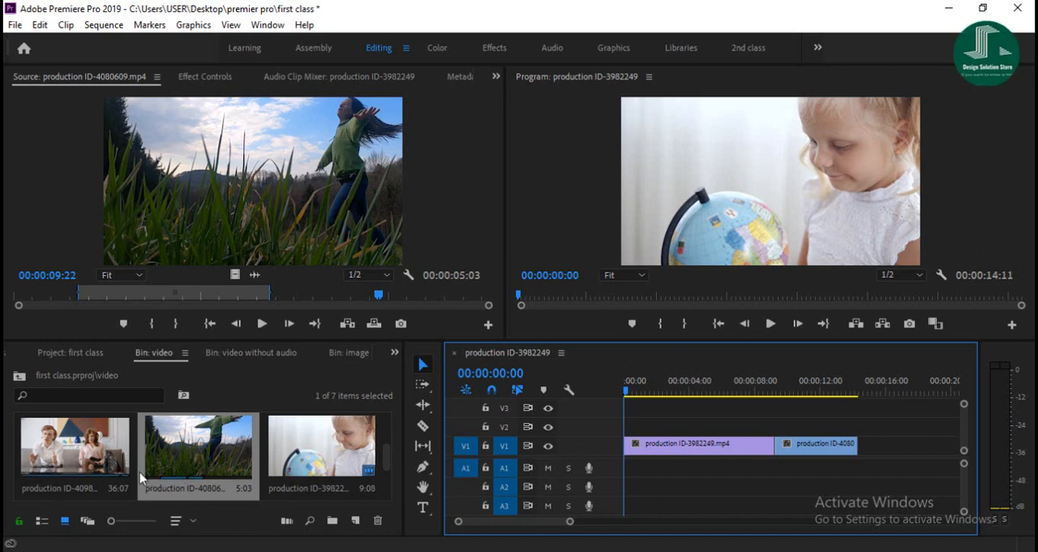
- Load Pexels Videos 2035509.mp4 from the video bin into the Source monitor and preview it
scroll(193, 473, "down", 3)
scroll(191, 472, "up", 3)
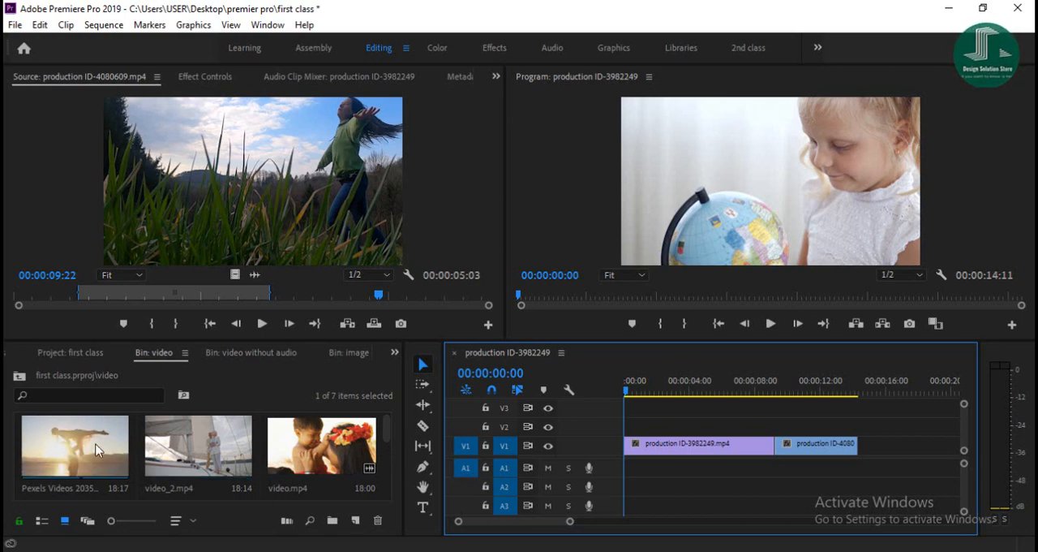
left_click(69, 456)
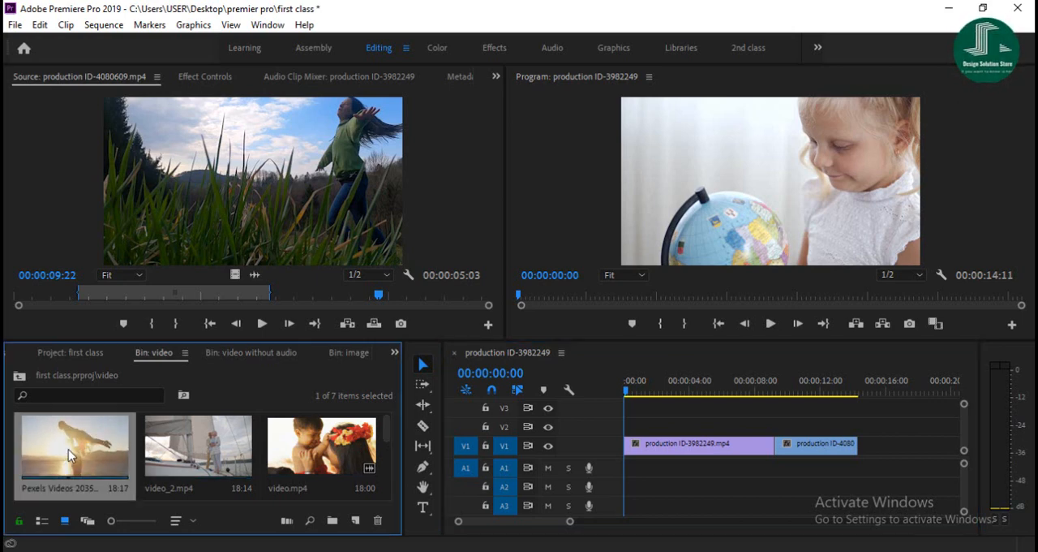
double_click(69, 456)
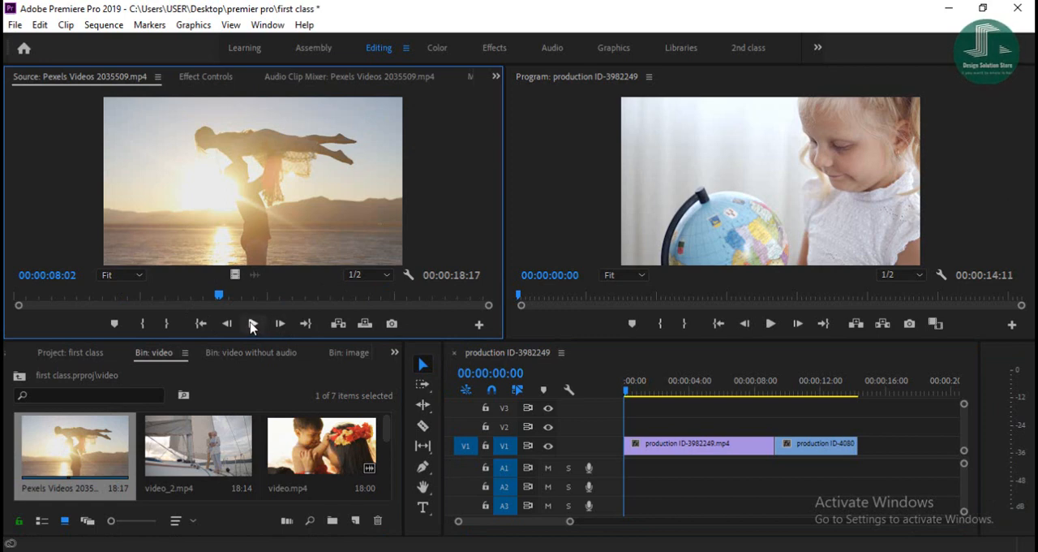
left_click(252, 324)
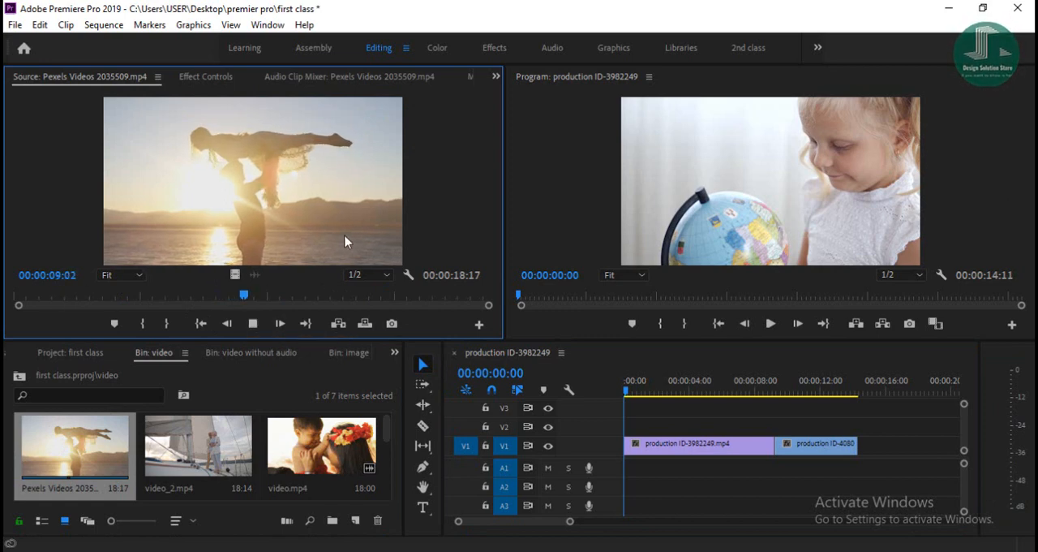
key("space")
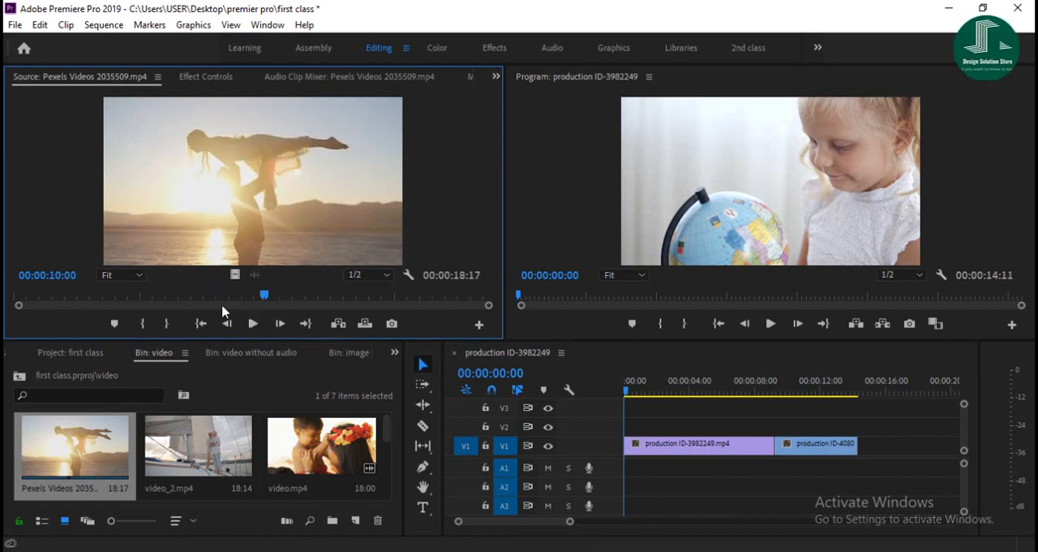
- Play Pexels Videos 2035509.mp4 from its start and mark an out point that keeps about the first 7:22
left_click_drag(163, 297, 86, 300)
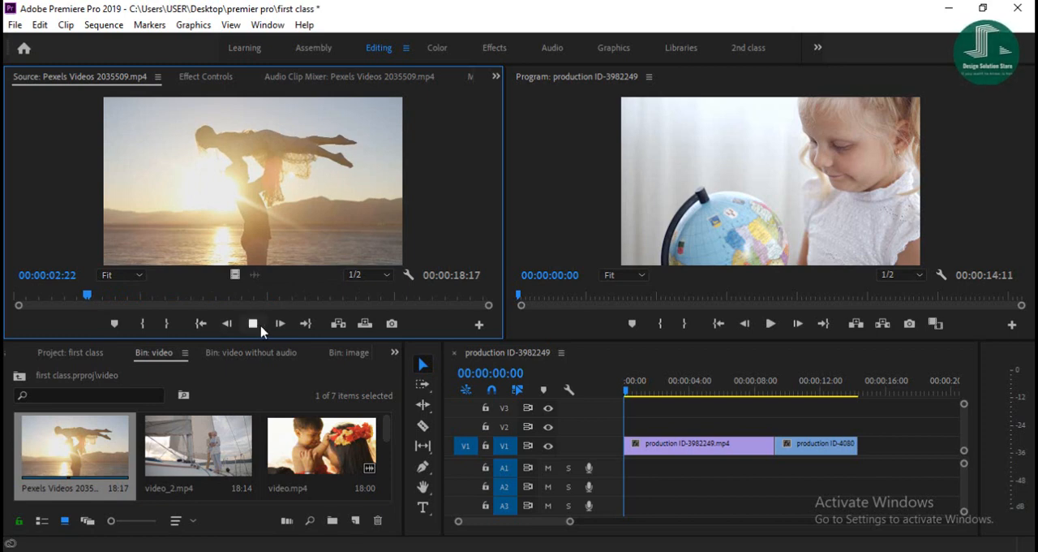
left_click_drag(117, 297, 16, 307)
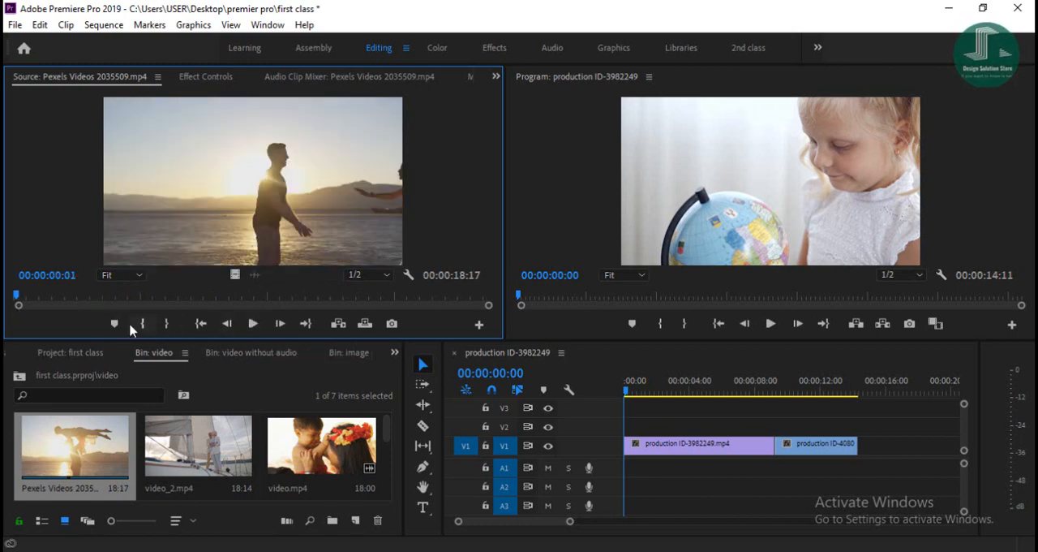
left_click(252, 324)
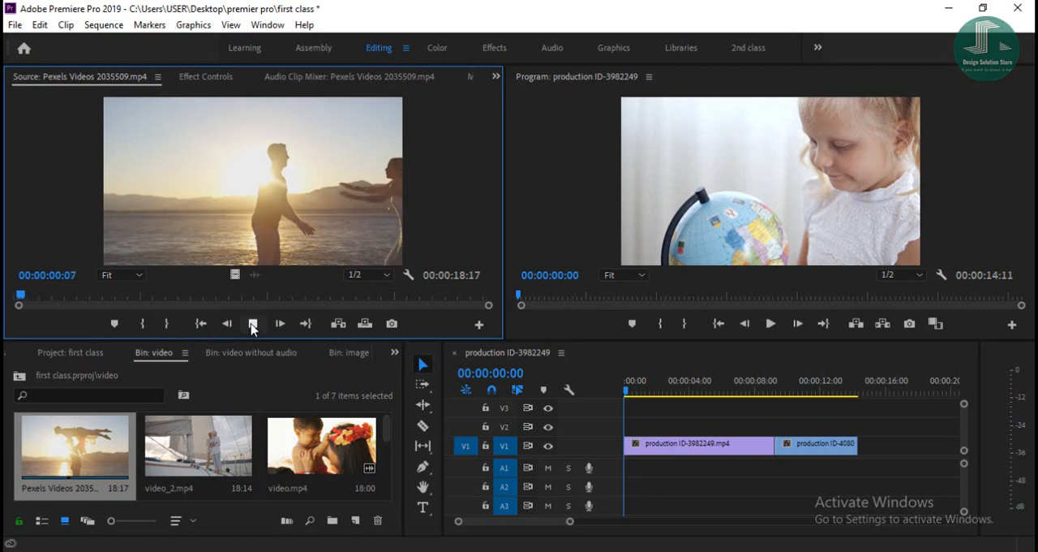
left_click(167, 327)
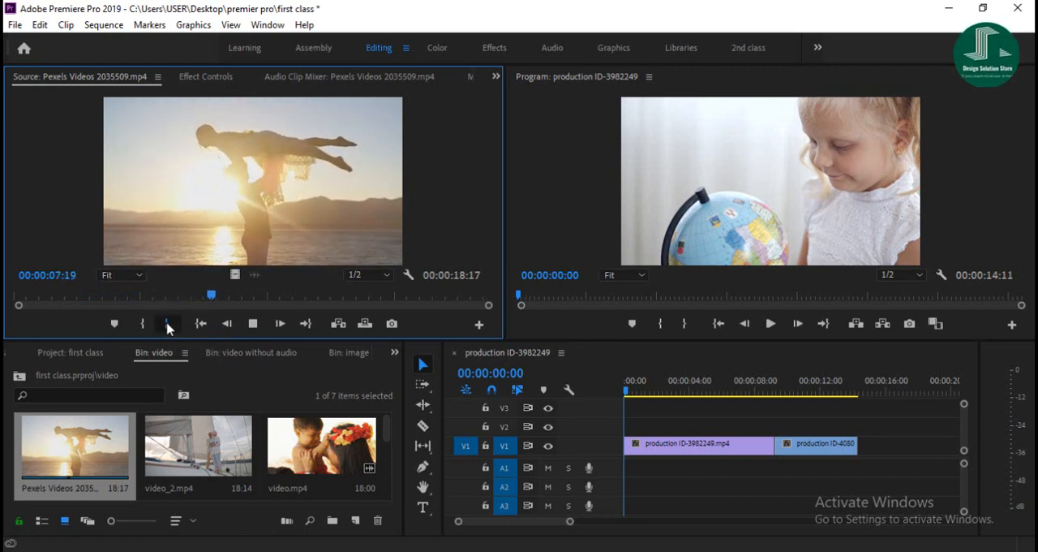
left_click(262, 323)
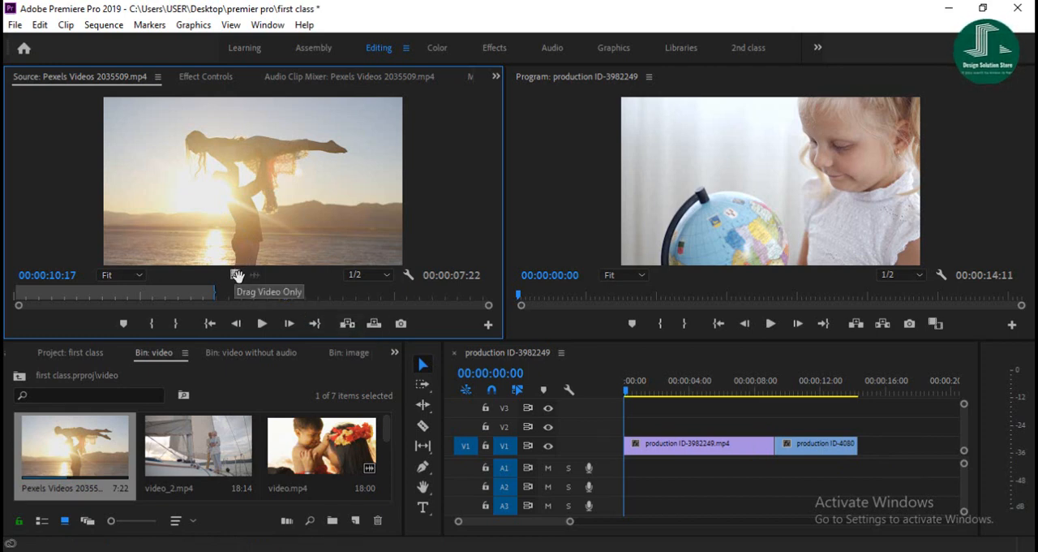
- Insert the marked Pexels Videos 2035509.mp4 range at the sequence start and swap the two production clips that follow it on V1
left_click(347, 324)
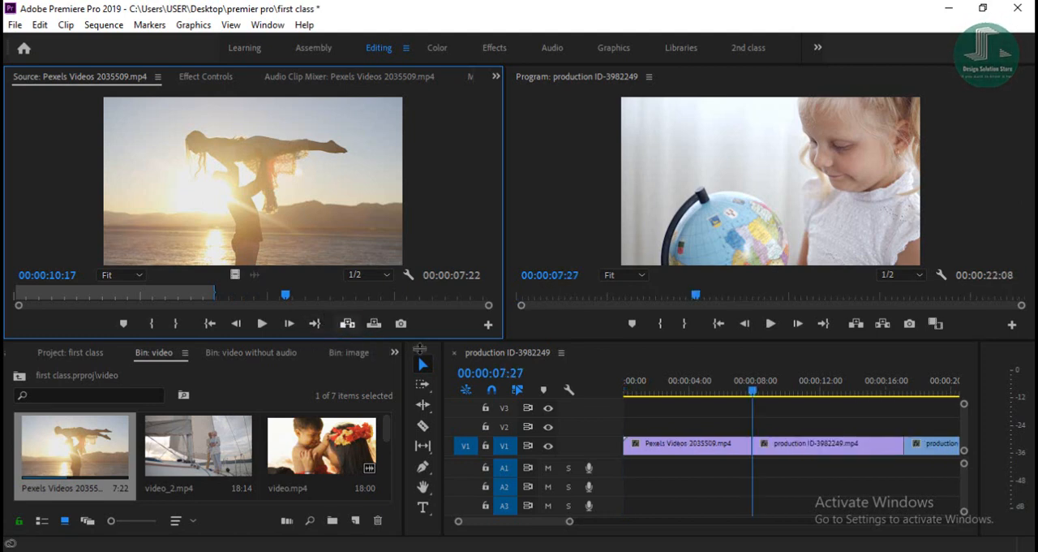
left_click_drag(568, 521, 609, 524)
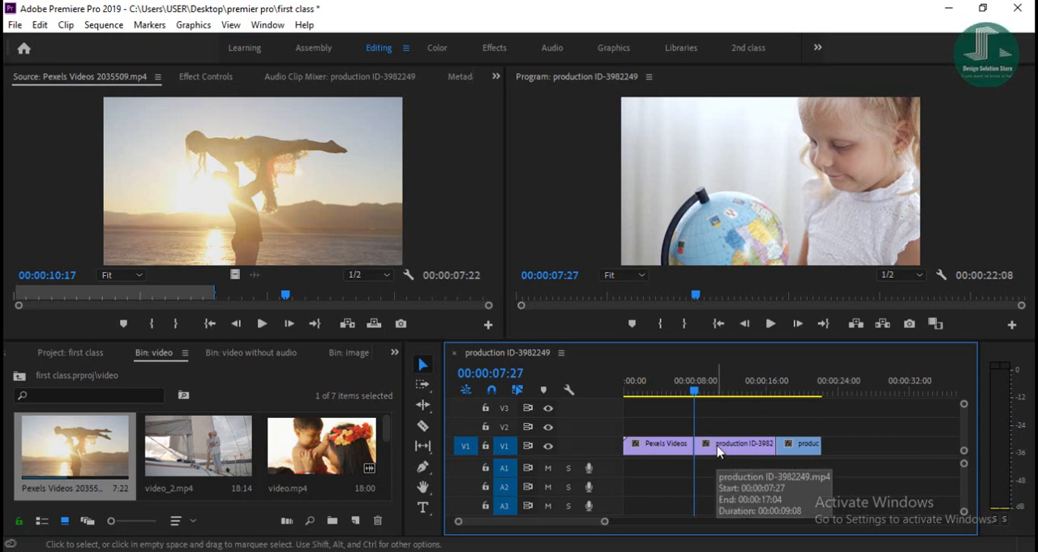
left_click_drag(722, 446, 862, 463)
left_click_drag(802, 451, 720, 455)
left_click_drag(850, 452, 782, 463)
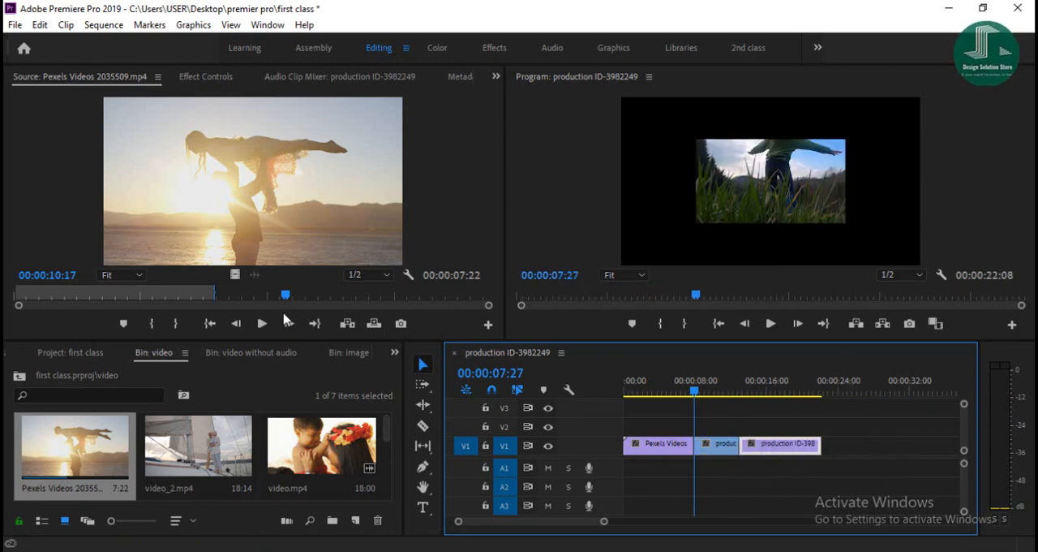
- Load production ID-4098647.mp4 from the video bin into the Source monitor
scroll(178, 456, "down", 2)
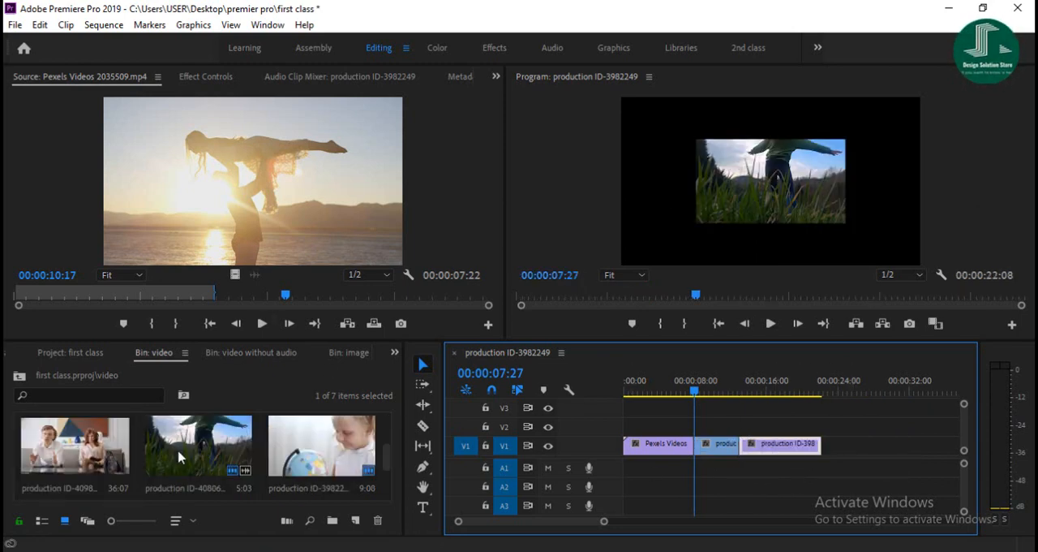
scroll(170, 460, "down", 2)
scroll(170, 460, "up", 4)
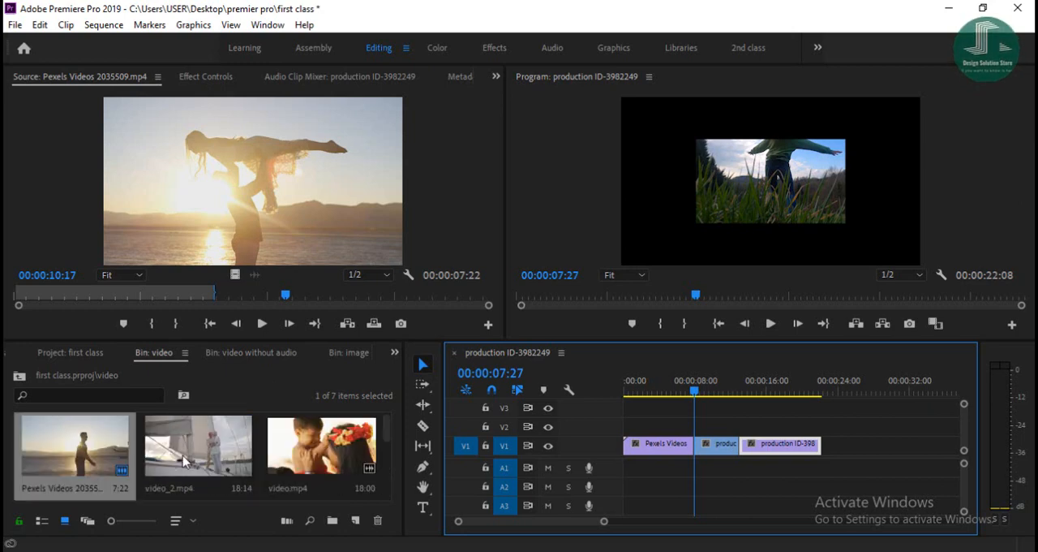
scroll(186, 457, "down", 2)
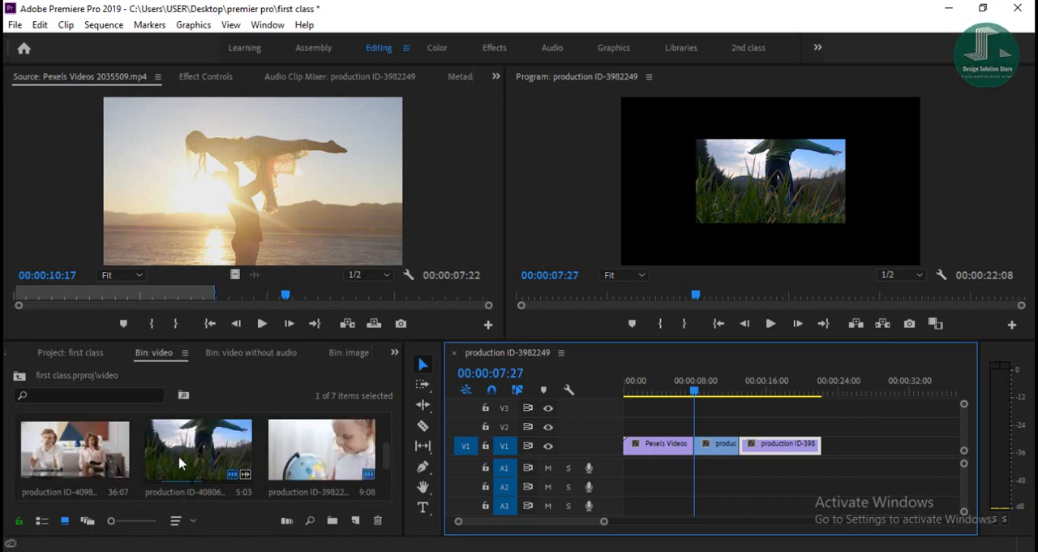
scroll(178, 455, "up", 2)
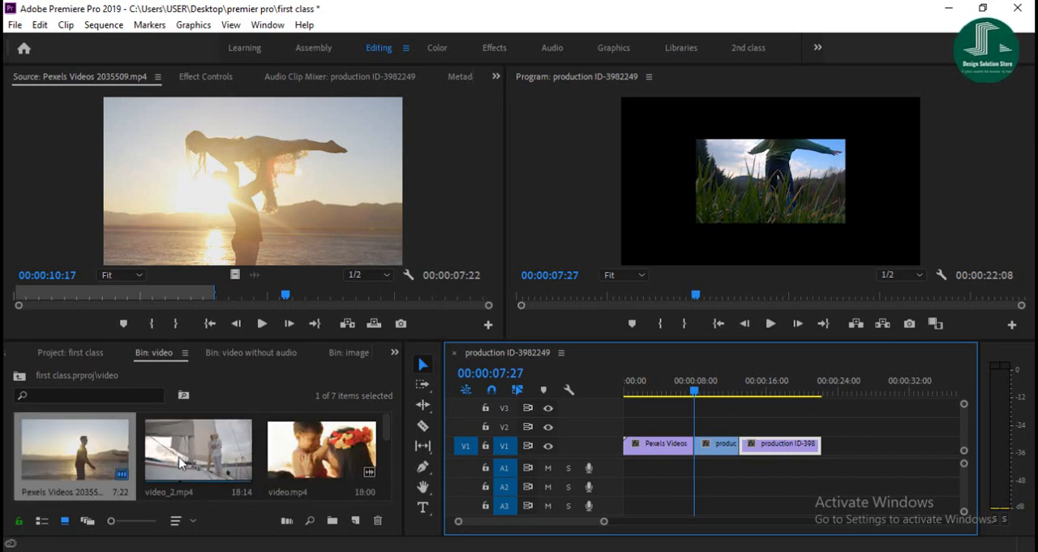
scroll(180, 462, "down", 2)
double_click(105, 455)
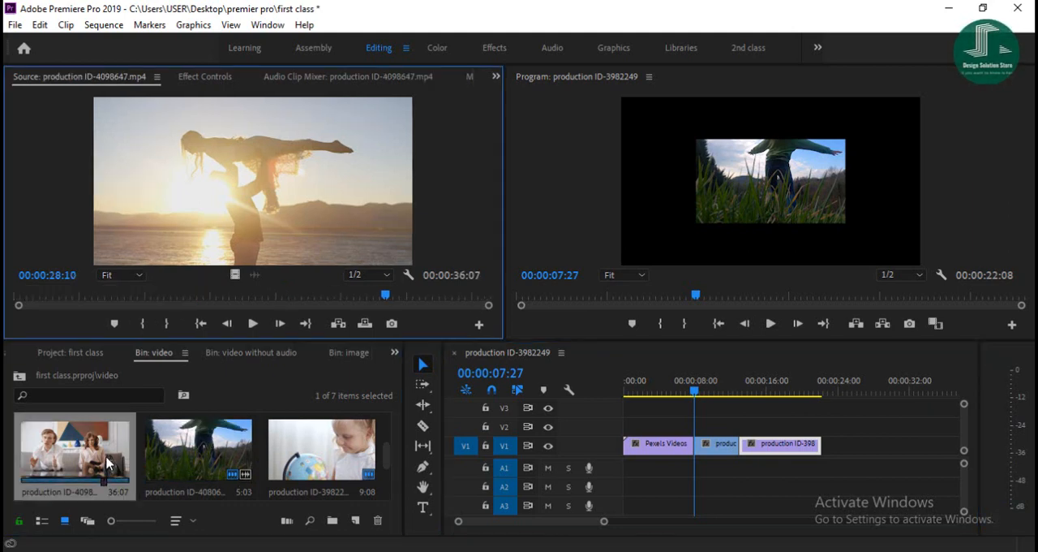
- Play production ID-4098647.mp4 from its start and mark an out point that keeps about the first 8:14
left_click(253, 322)
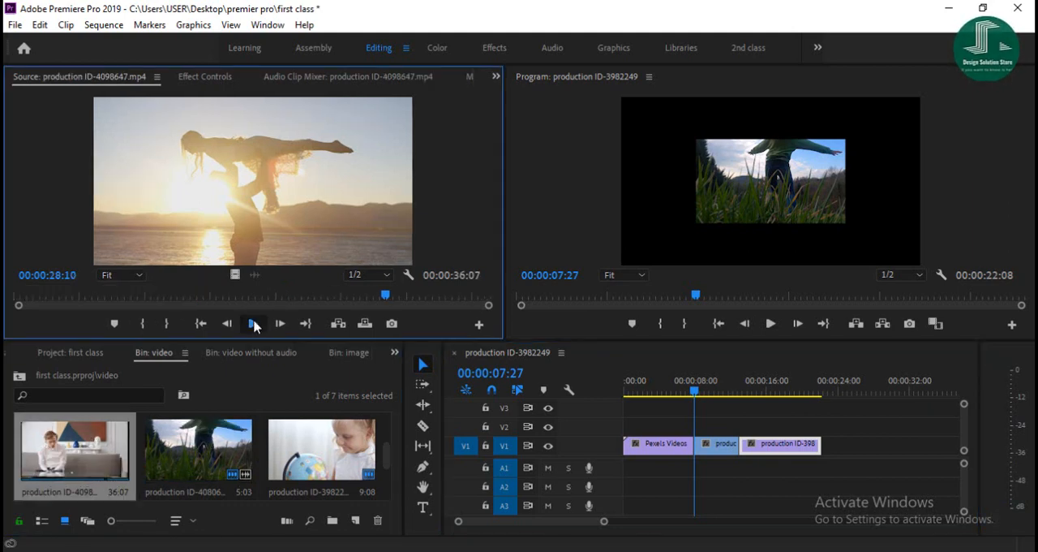
left_click(67, 301)
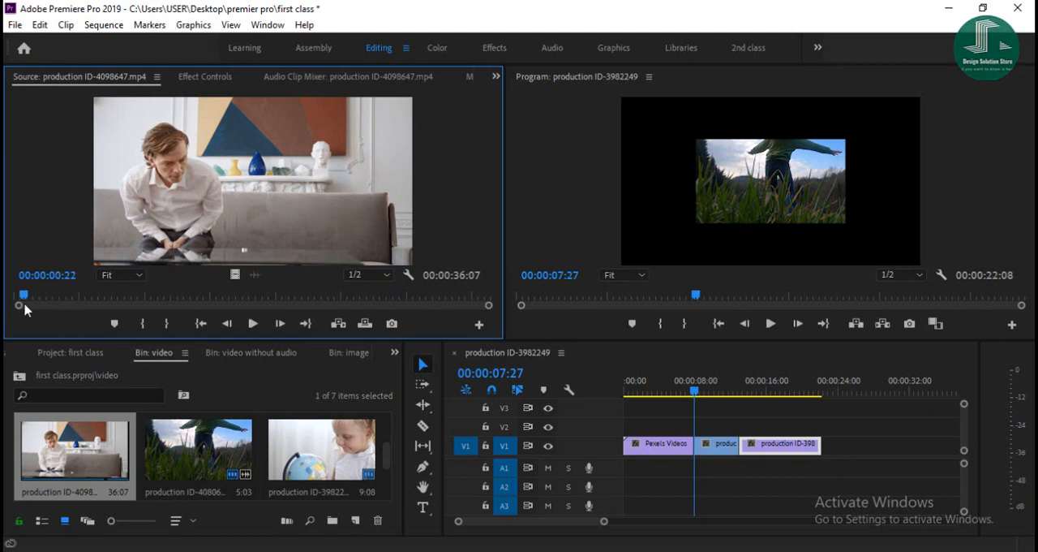
left_click(251, 325)
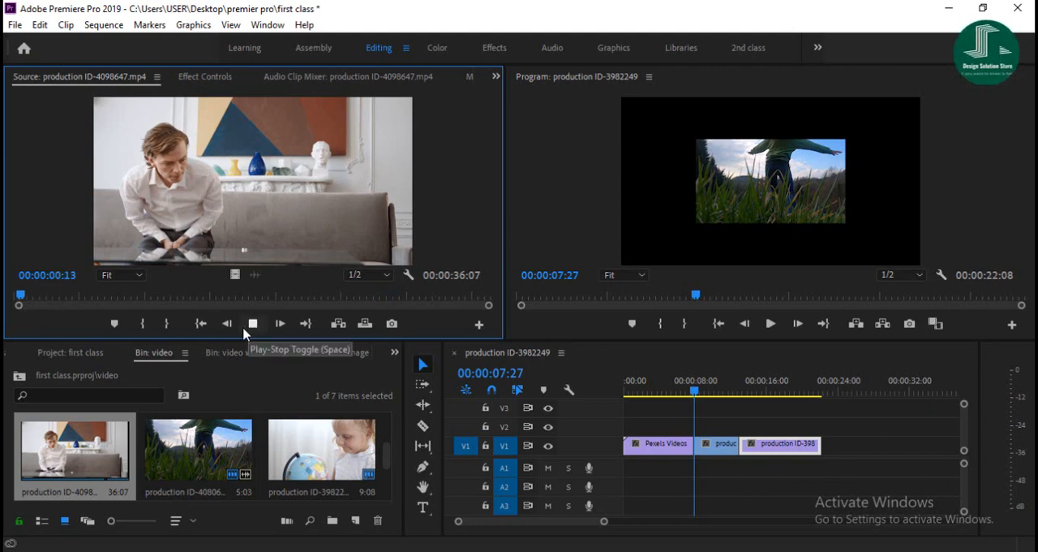
left_click(168, 324)
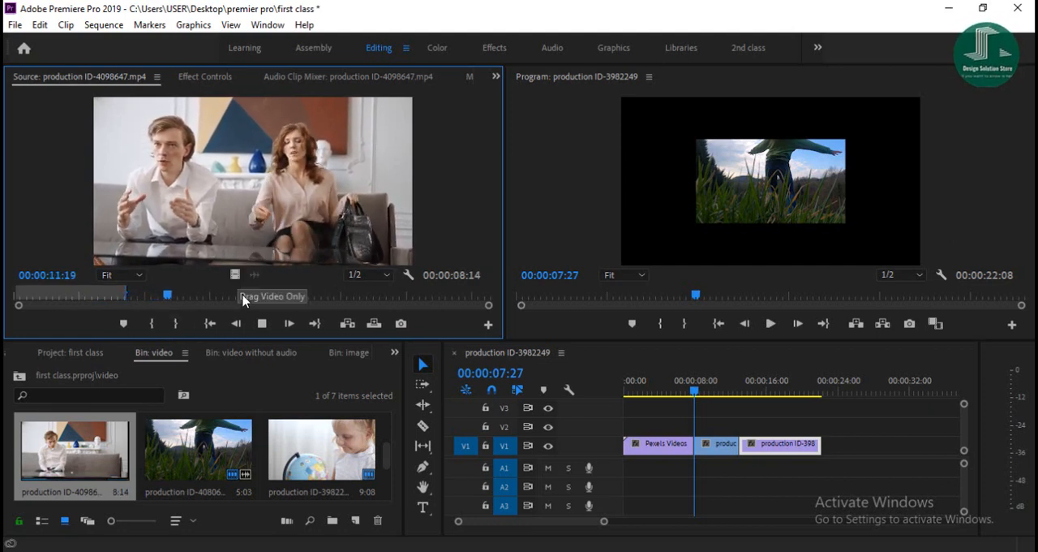
left_click(262, 324)
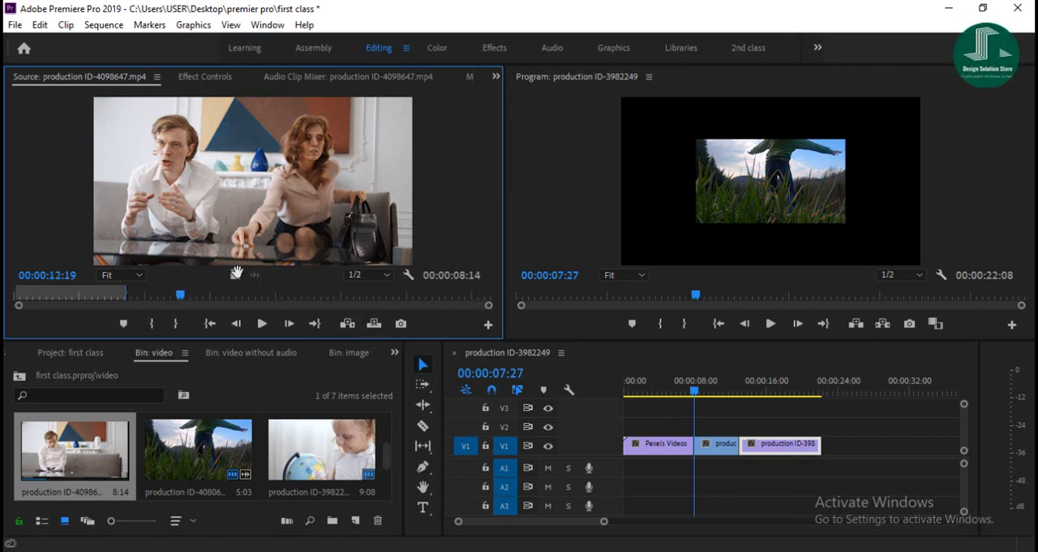
- Insert the marked production ID-4098647.mp4 range directly after the Pexels clip and move the production ID-4080609 clip to the end of V1
left_click(349, 324)
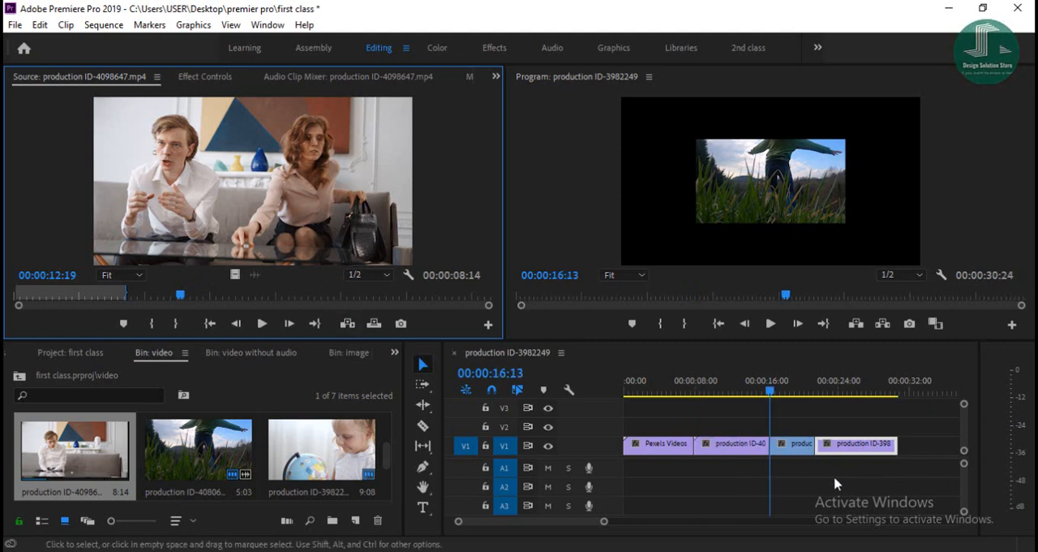
mouse_move(794, 452)
left_mouse_down()
mouse_move(797, 430)
mouse_move(811, 429)
mouse_move(819, 444)
mouse_move(796, 443)
left_mouse_up()
left_click(796, 427)
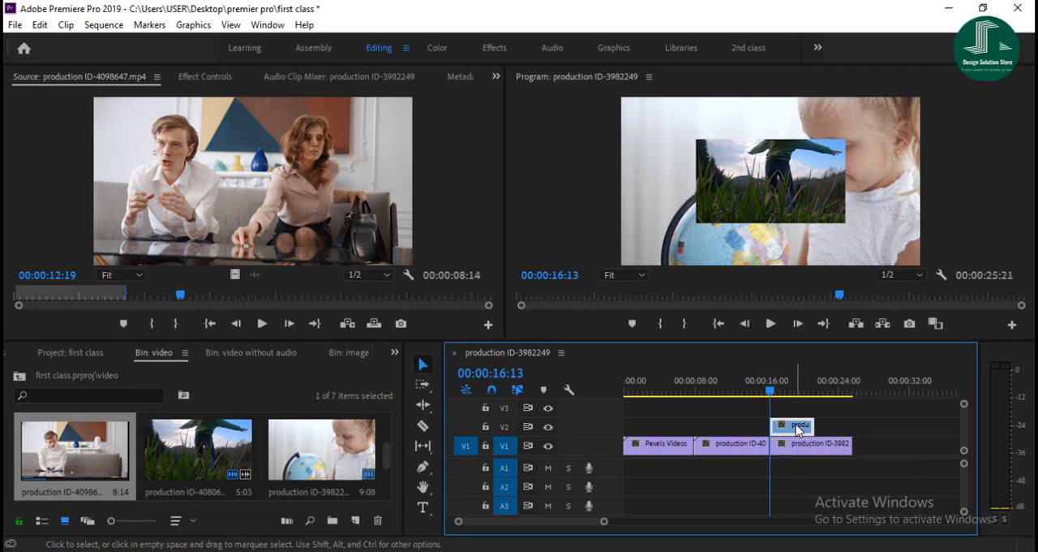
left_click_drag(795, 430, 884, 457)
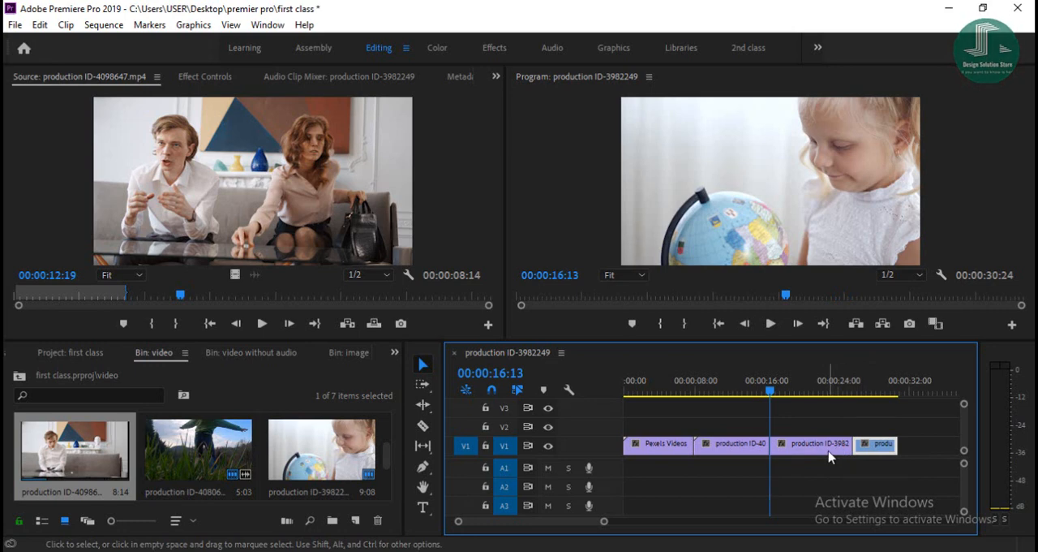
- Scrub through the sequence and select individual clips on V1 to review their order and content
left_click_drag(770, 394, 638, 417)
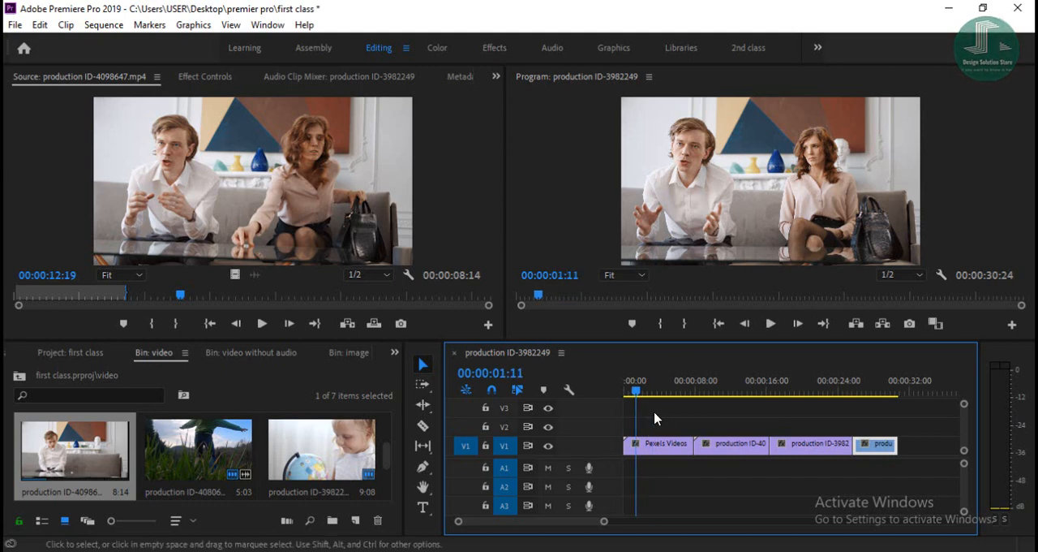
left_click(727, 450)
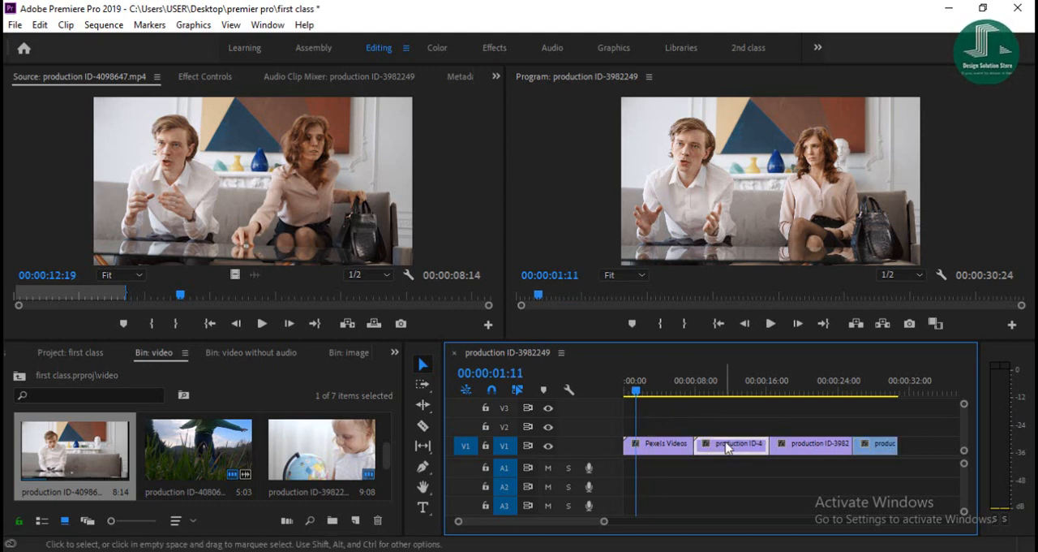
left_click(803, 447)
left_click(665, 447)
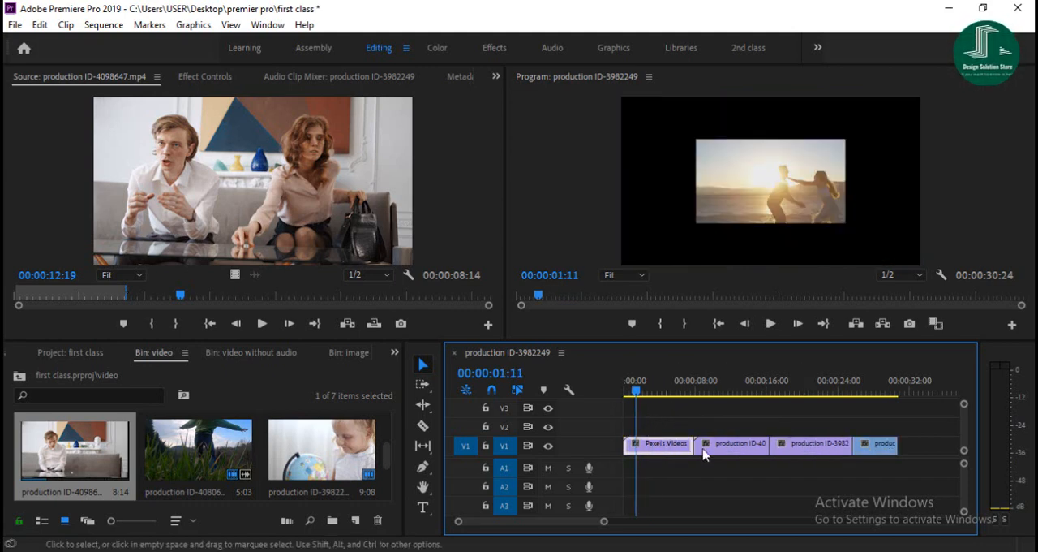
left_click(809, 451)
left_click(761, 456)
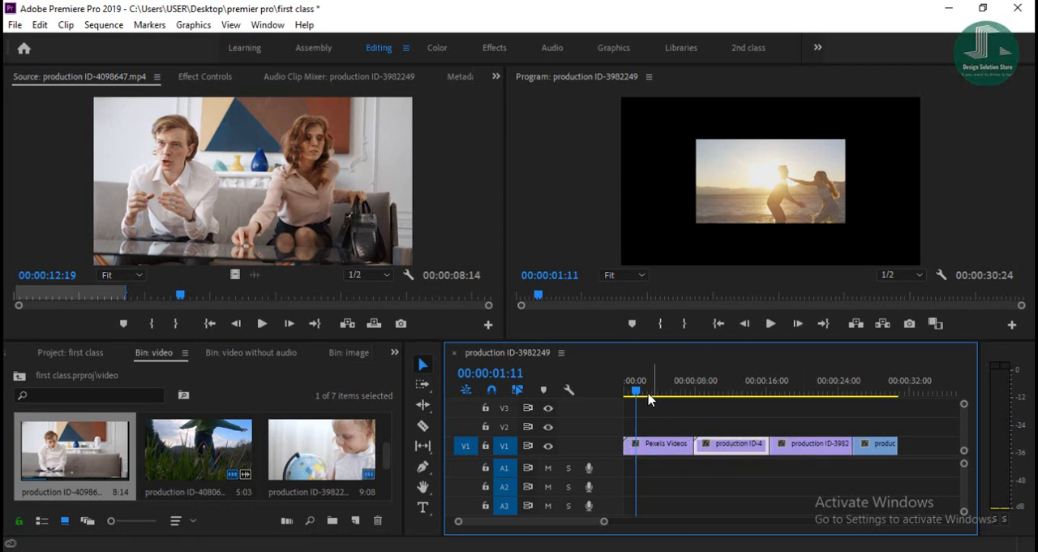
left_click_drag(637, 395, 801, 395)
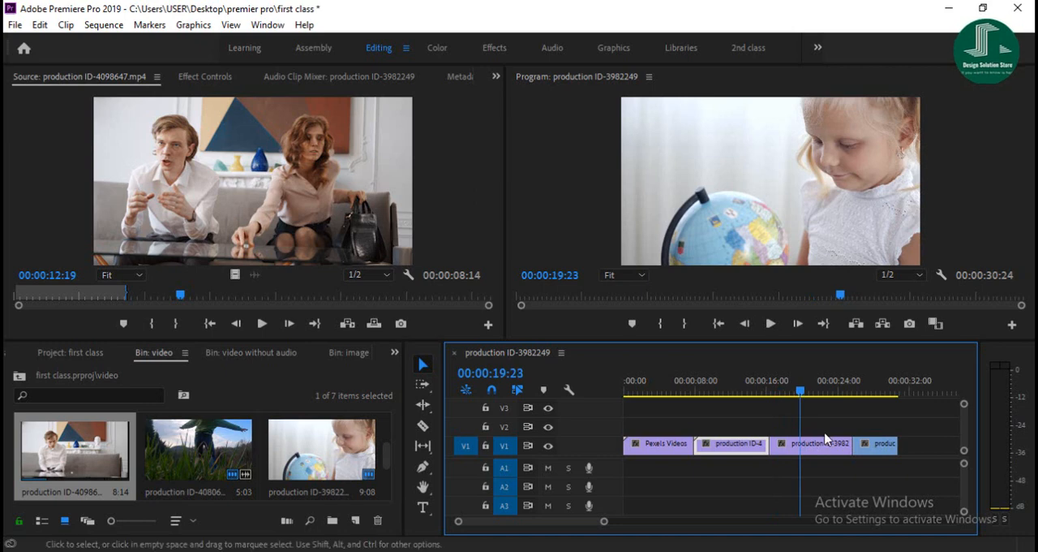
- Rearrange all clips end to end on V2 in the order production ID-3982249, production ID-4080609, production ID-4098647, Pexels Videos 2035509
left_click_drag(811, 442, 665, 424)
left_click_drag(881, 457, 797, 438)
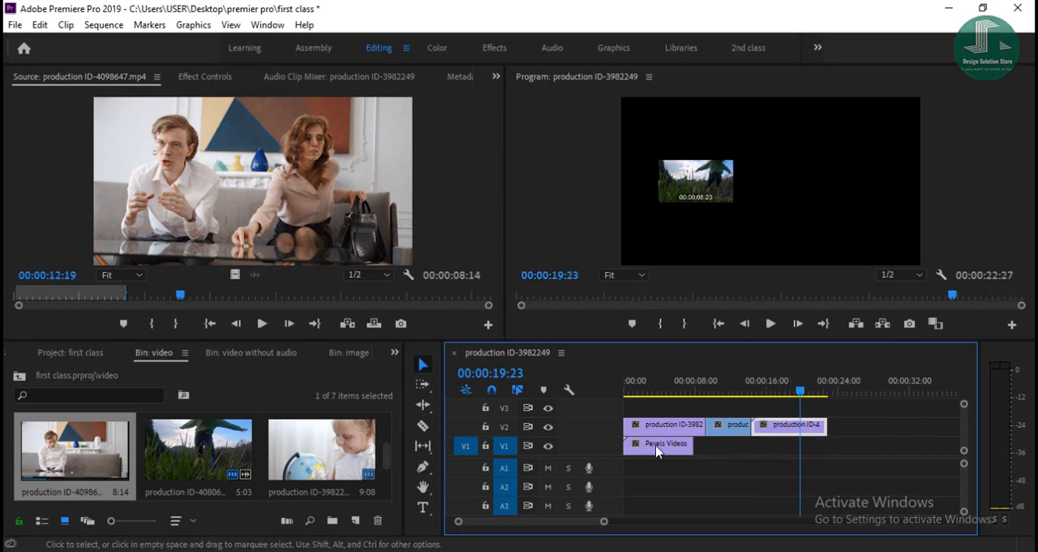
left_click(657, 452)
left_click_drag(659, 453, 873, 433)
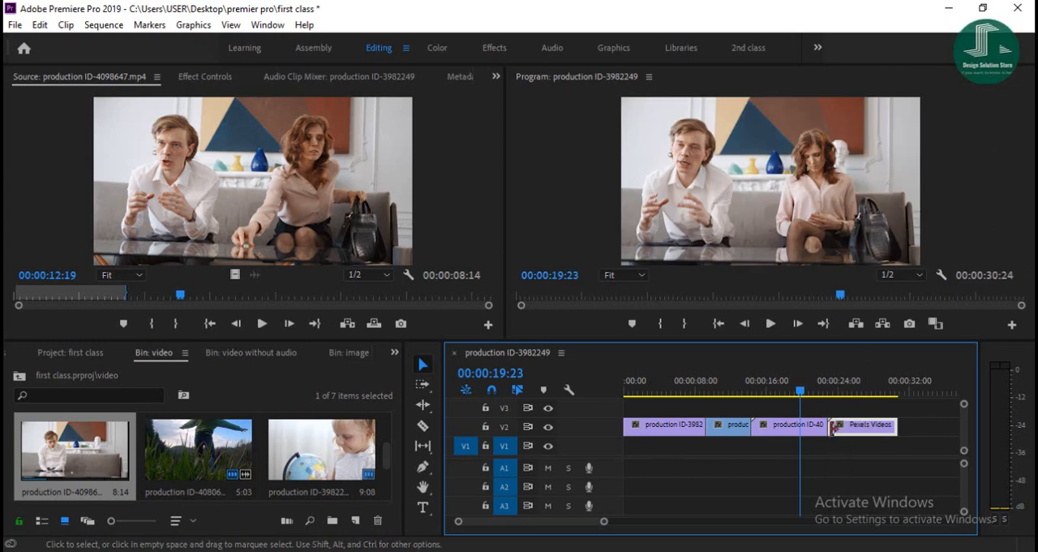
- Play back the rearranged sequence, and move the Pexels Videos clip ahead of the production ID-4098647 clip on V2
left_click_drag(801, 391, 629, 391)
left_click(770, 323)
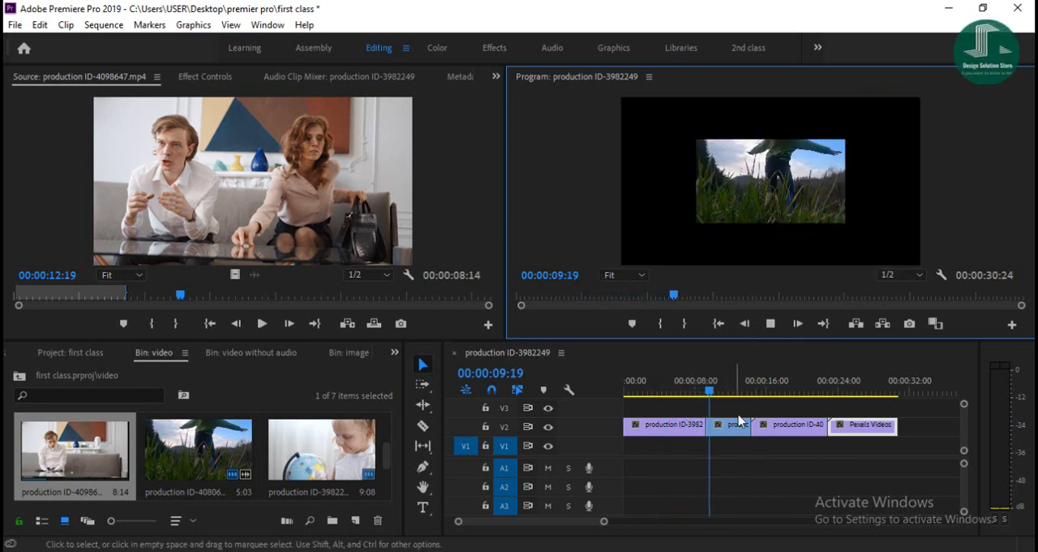
left_click(766, 393)
left_click(771, 324)
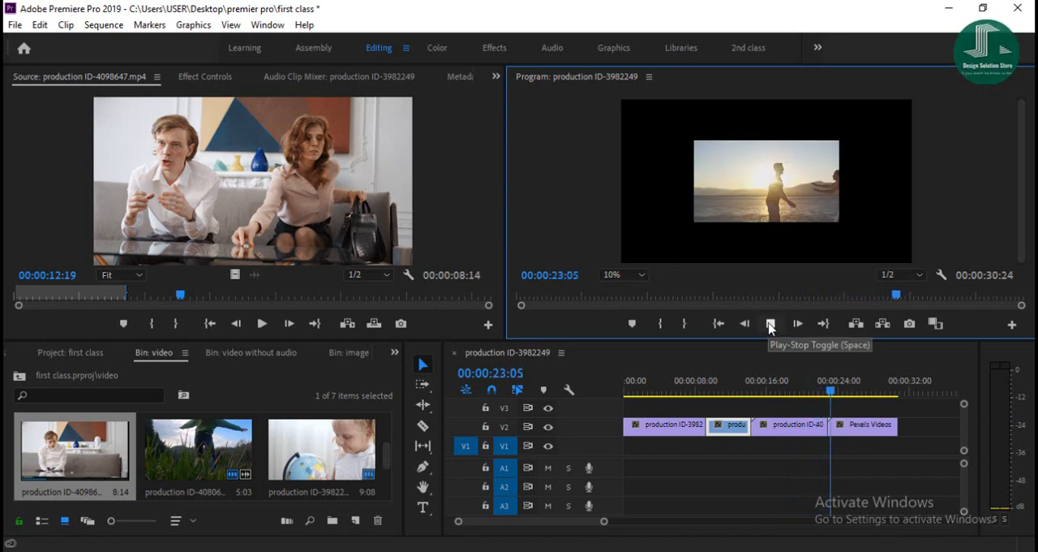
left_click(770, 323)
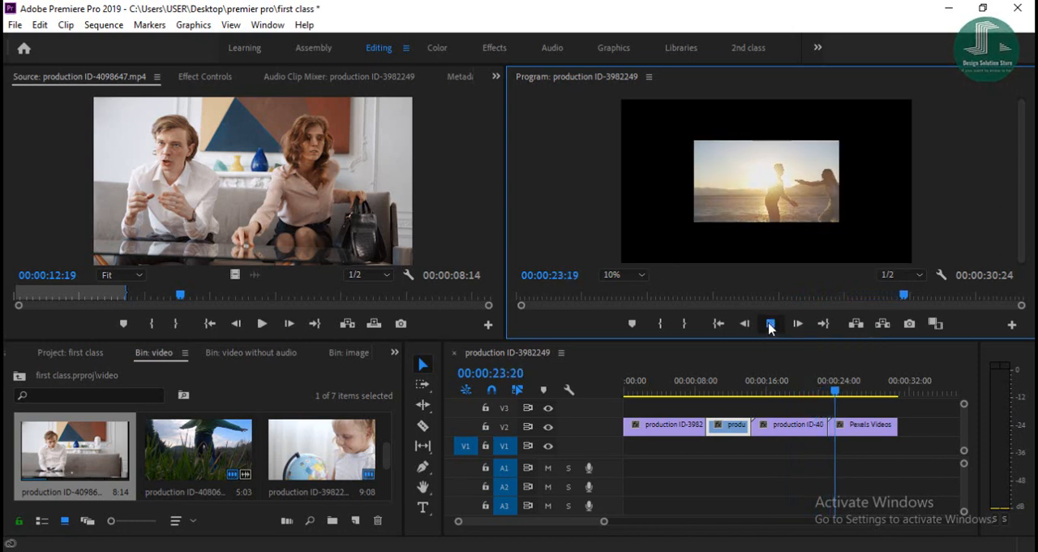
left_click_drag(799, 431, 812, 453)
mouse_move(861, 429)
left_mouse_down()
mouse_move(776, 431)
mouse_move(790, 448)
mouse_move(854, 425)
left_mouse_up()
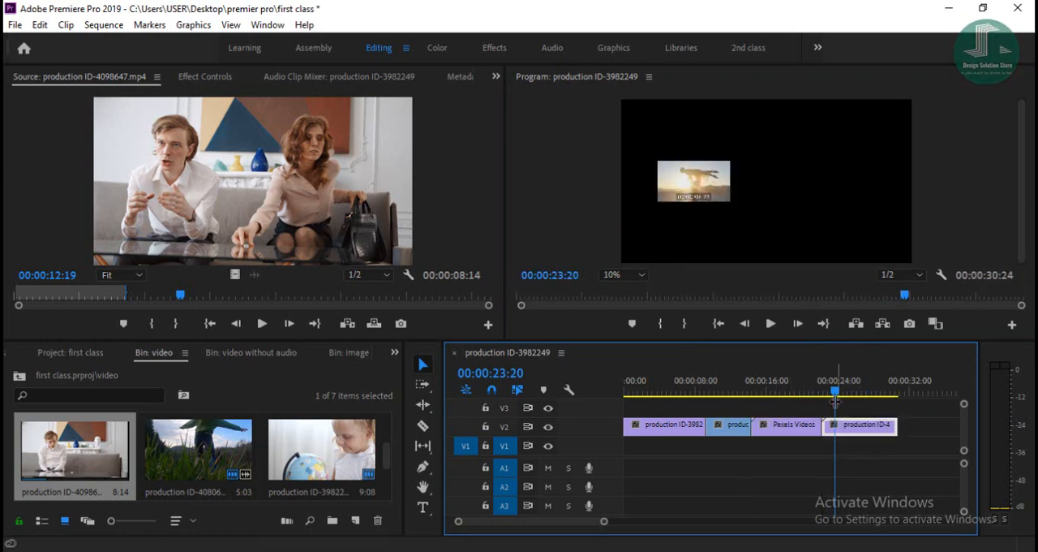
- Load video_2.mp4 from the video bin into the Source monitor and preview it
scroll(185, 462, "down", 2)
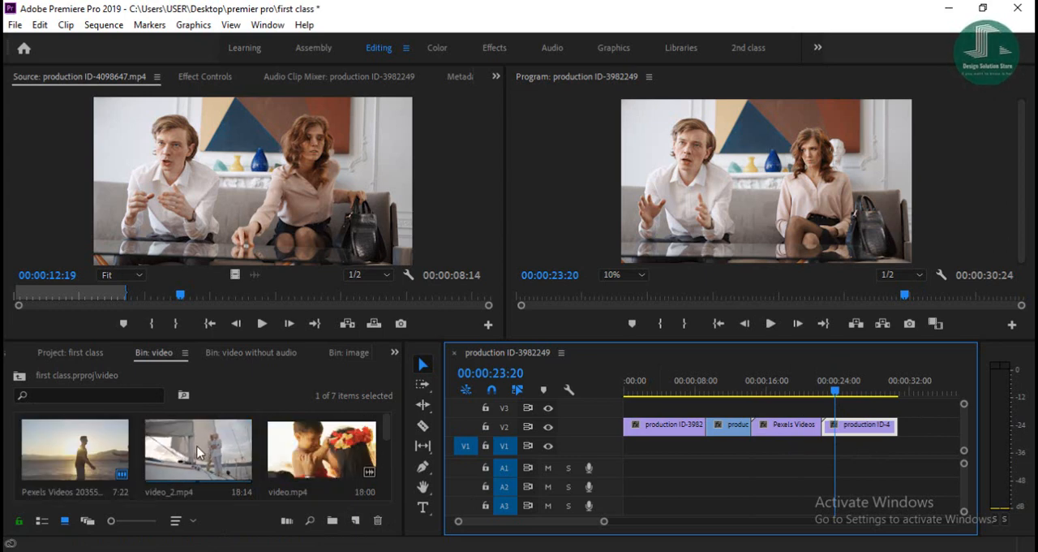
double_click(197, 453)
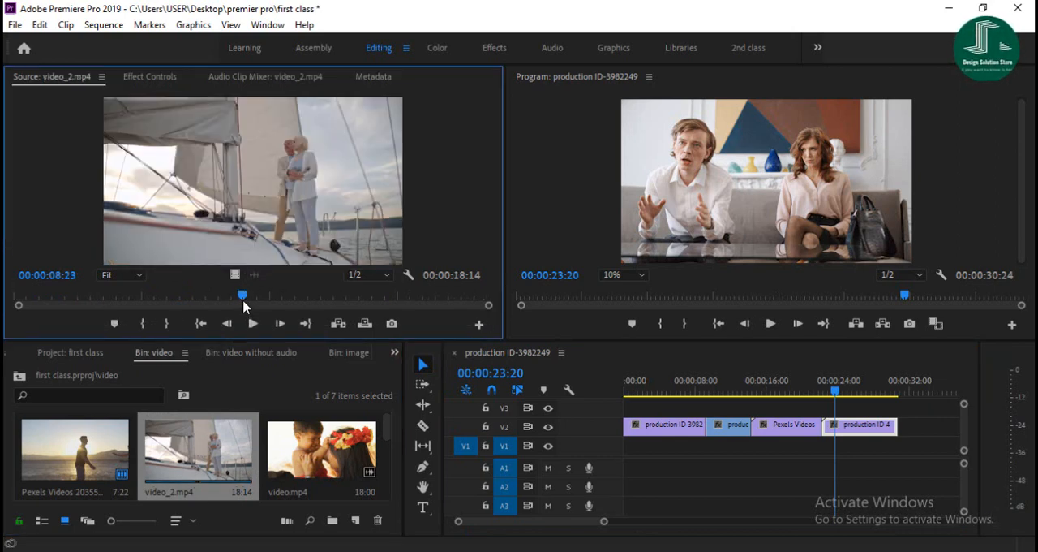
left_click(252, 323)
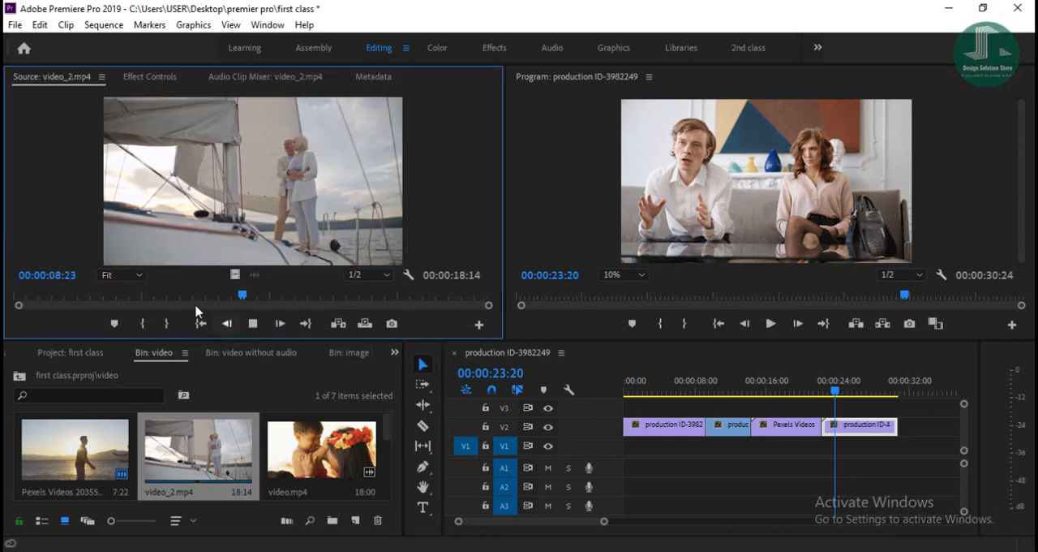
left_click(252, 324)
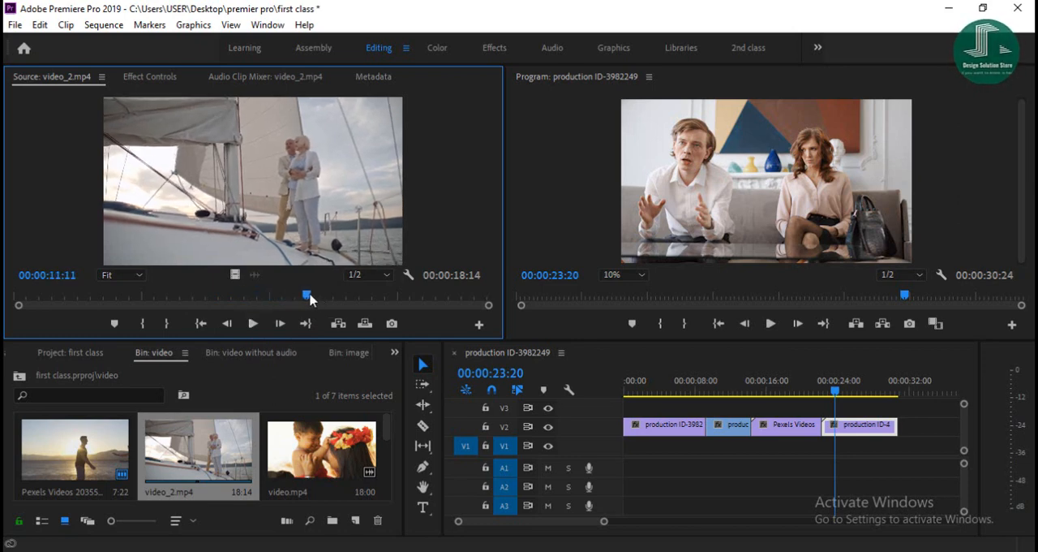
- Replay video_2.mp4 from an earlier point and mark an out point that keeps about the first 6:21
left_click_drag(308, 296, 118, 296)
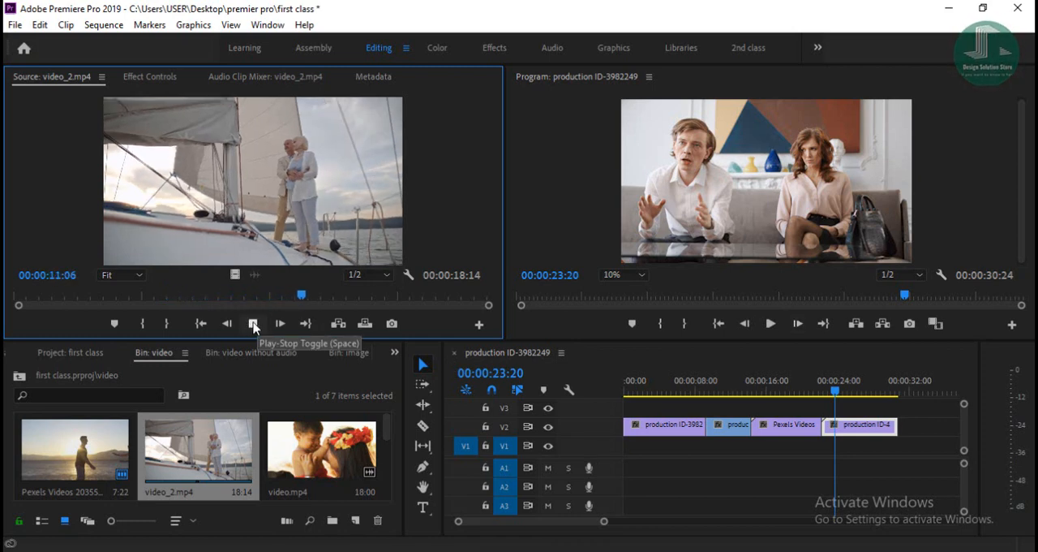
left_click(252, 324)
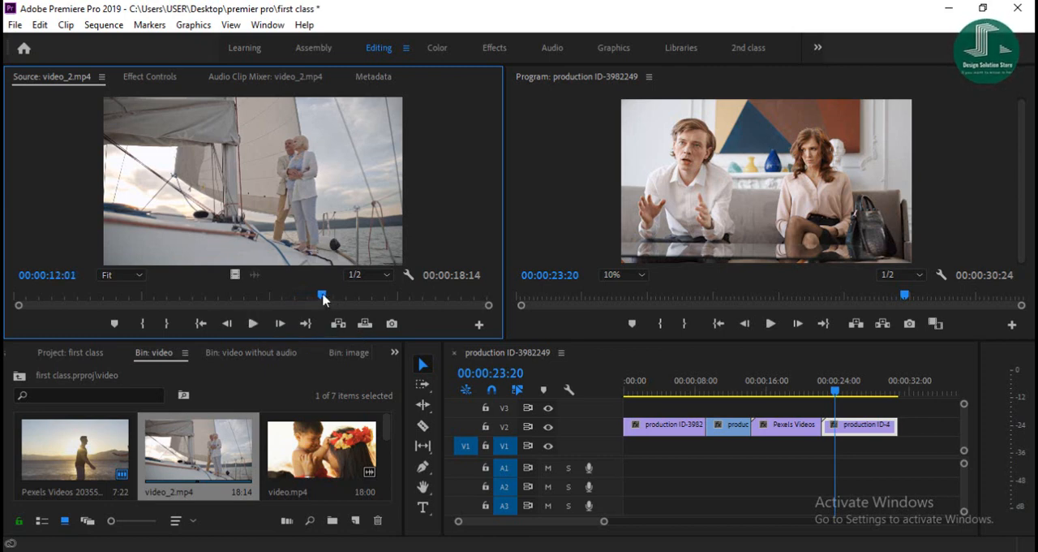
left_click_drag(322, 297, 163, 308)
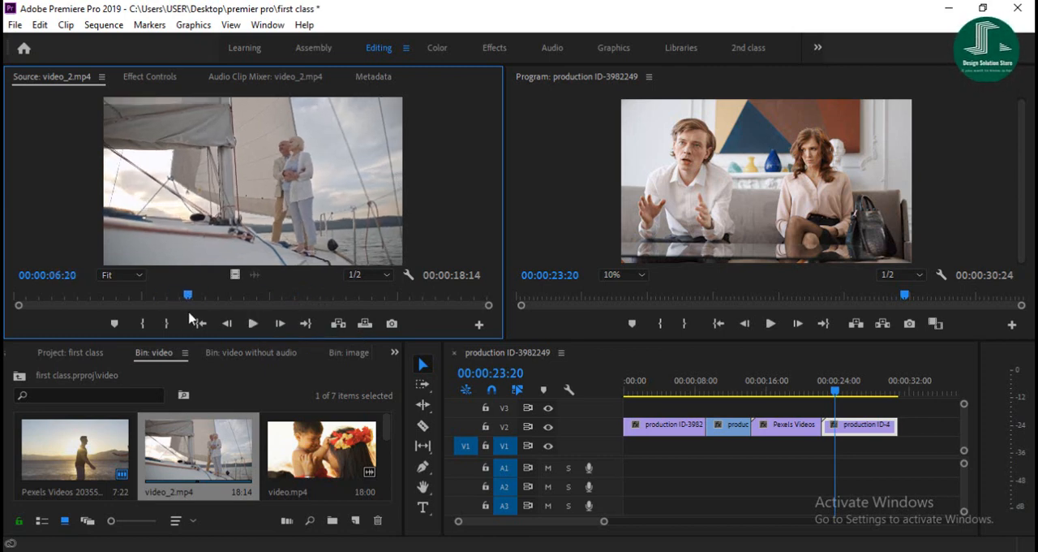
left_click(167, 324)
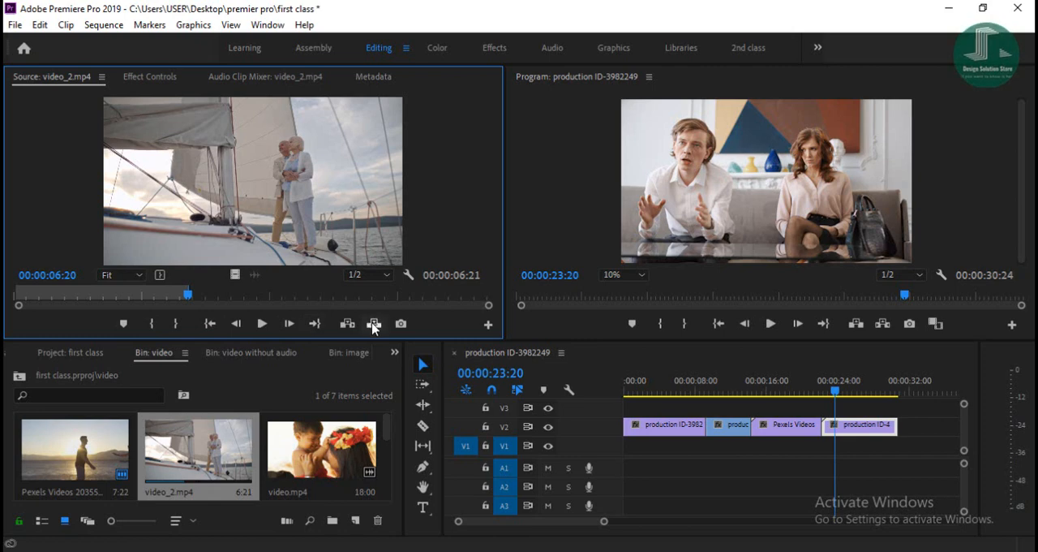
- Insert the marked video_2.mp4 range on V1 at 00:00:23:20 and check the frames just before the cut
left_click(374, 324)
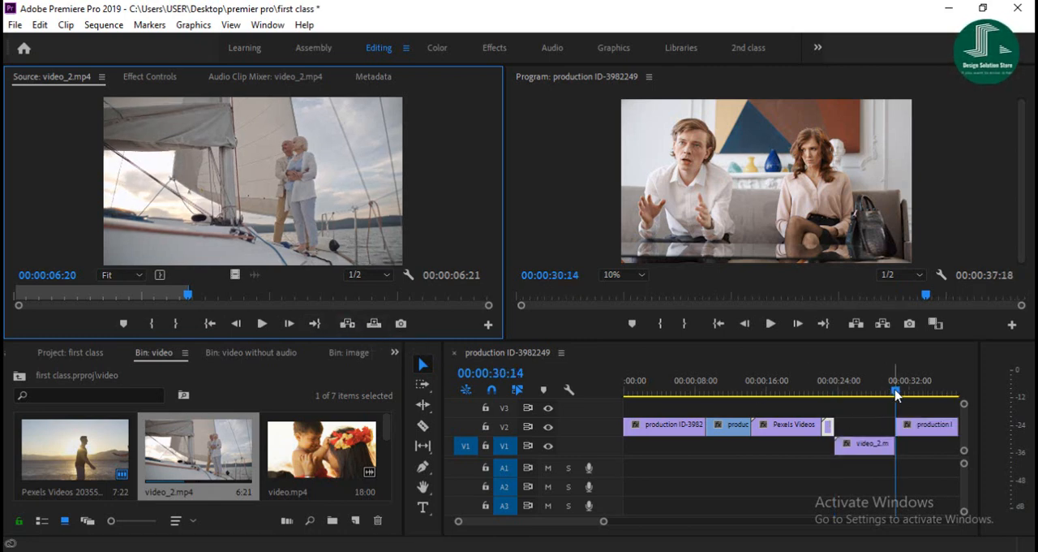
left_click_drag(890, 391, 828, 406)
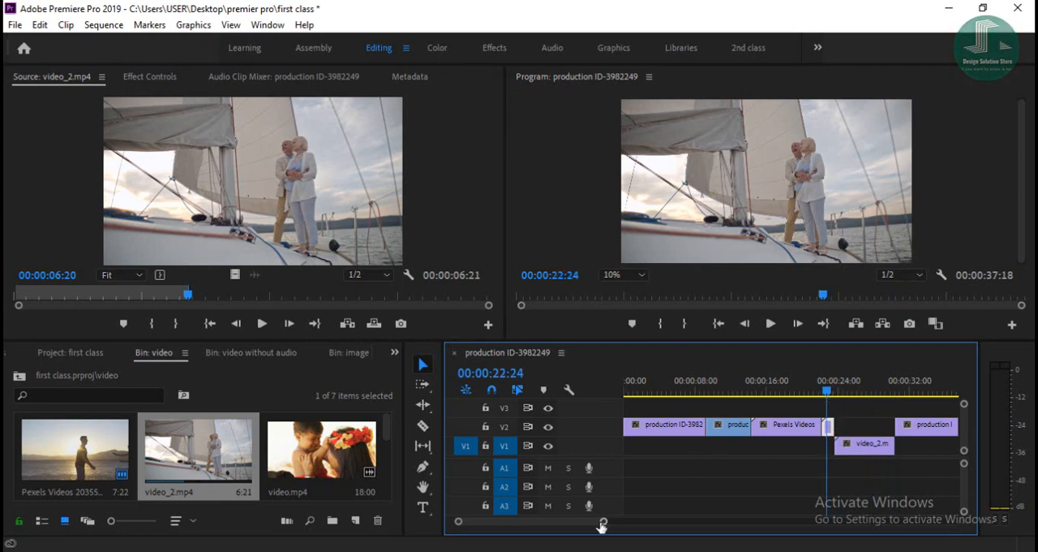
- Place video_2.mp4 on V2 right after the Pexels Videos clip, followed by the long and short parts of the split production clip
left_click_drag(601, 526, 560, 524)
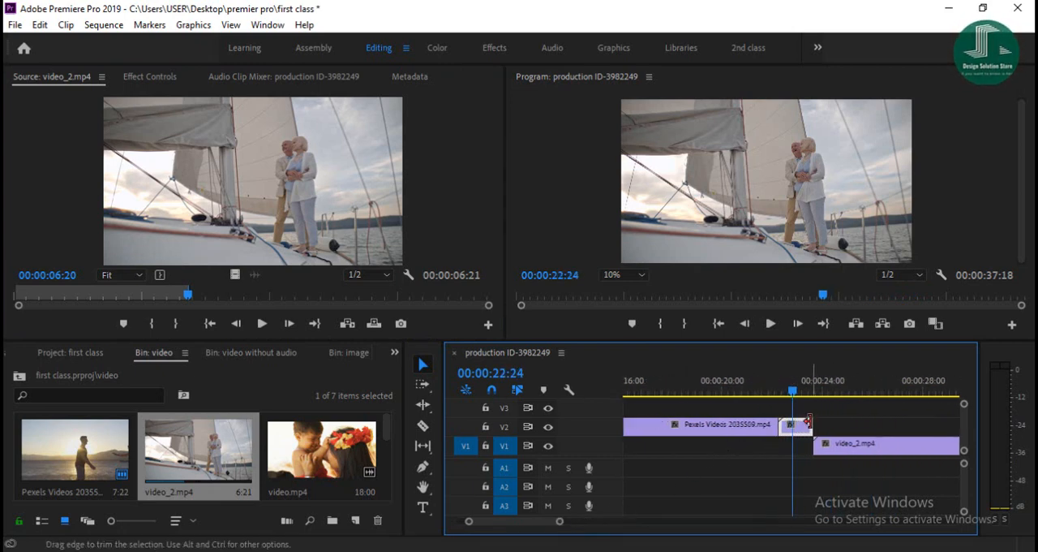
mouse_move(808, 421)
left_mouse_down()
mouse_move(811, 467)
mouse_move(837, 436)
mouse_move(798, 434)
left_mouse_up()
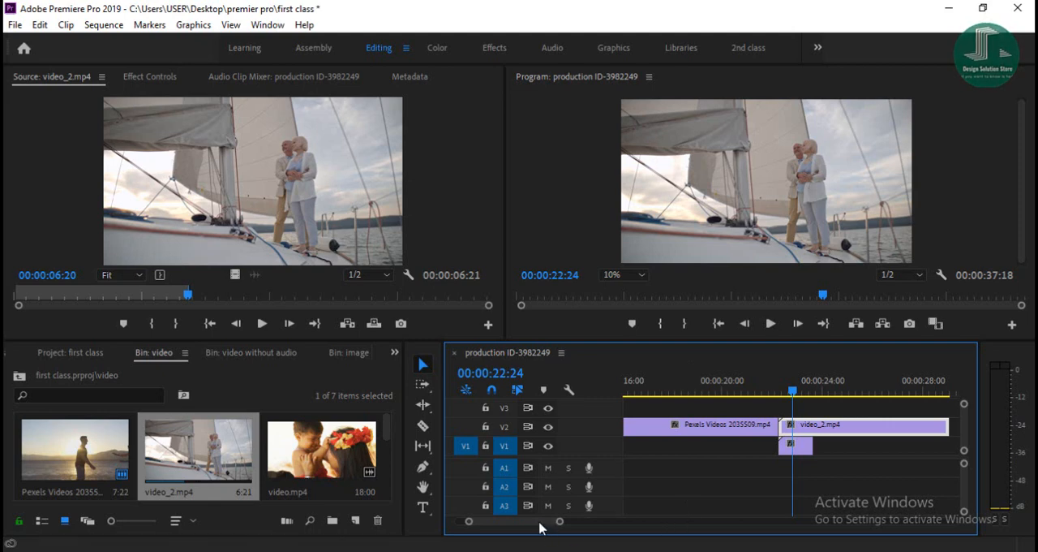
left_click_drag(556, 526, 598, 524)
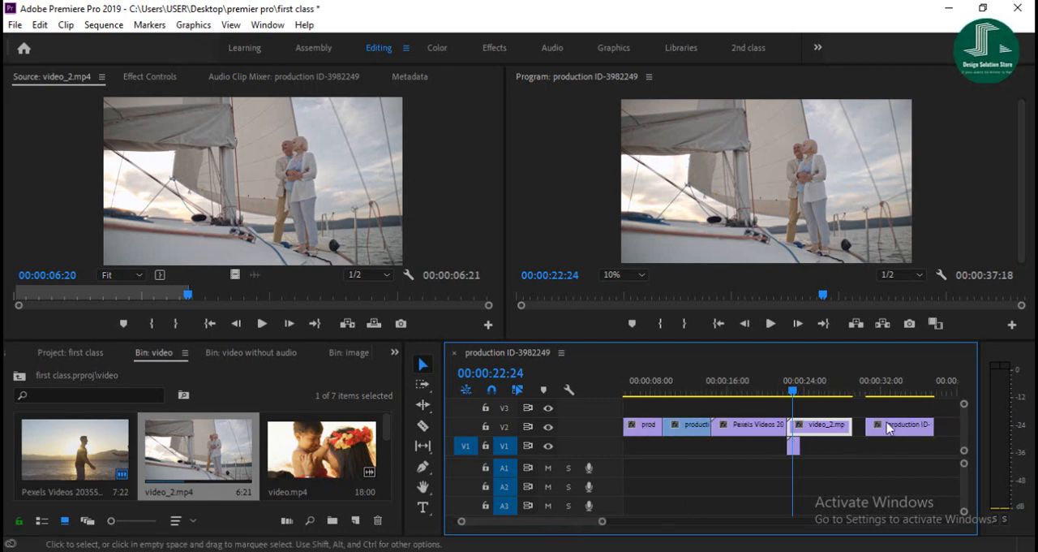
left_click_drag(889, 430, 875, 431)
left_click_drag(794, 446, 933, 433)
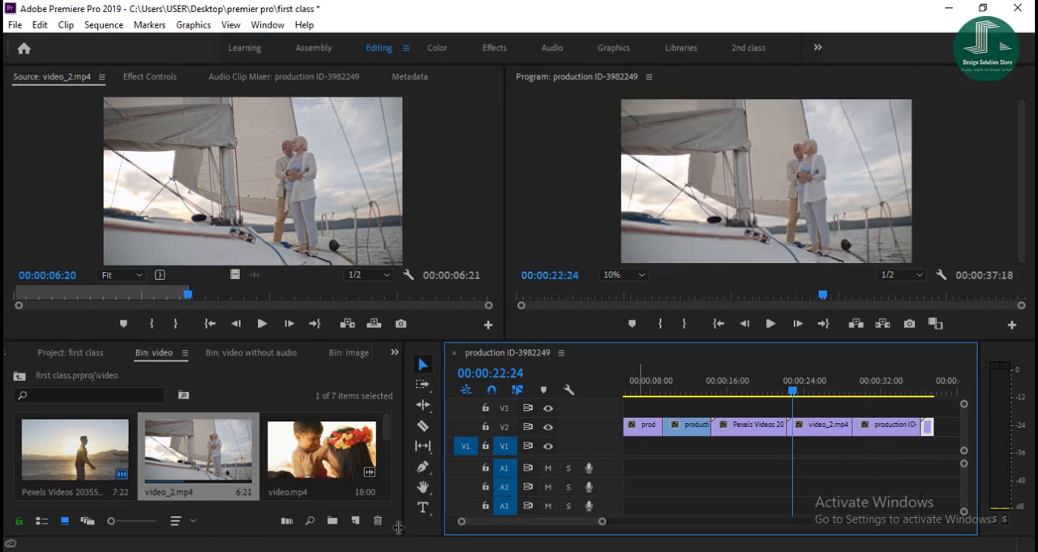
- Mark a range of about 7:21 in Pexels Videos 1779202.mp4 and add only its video at the end of V2
scroll(223, 478, "down", 3)
double_click(84, 469)
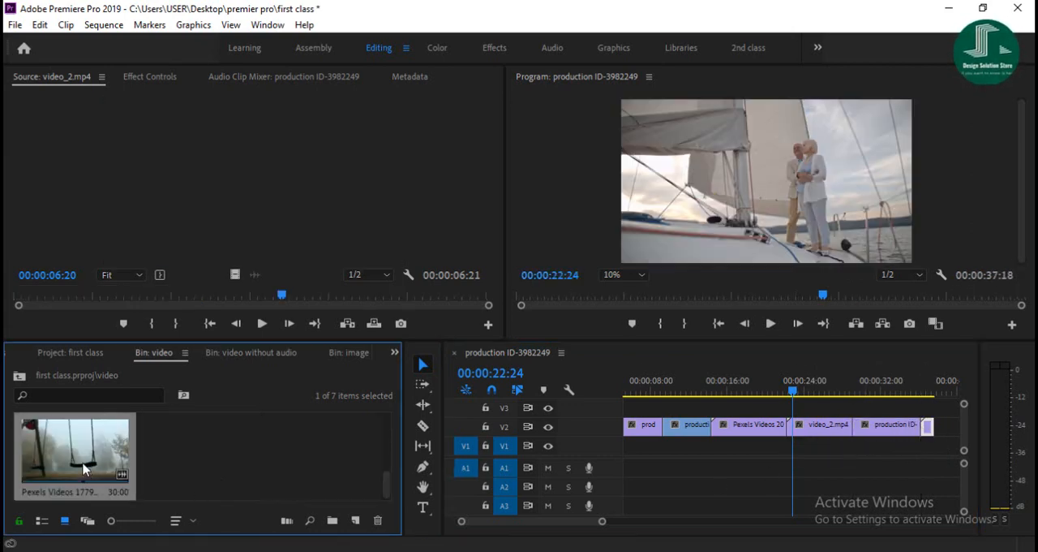
left_click(253, 324)
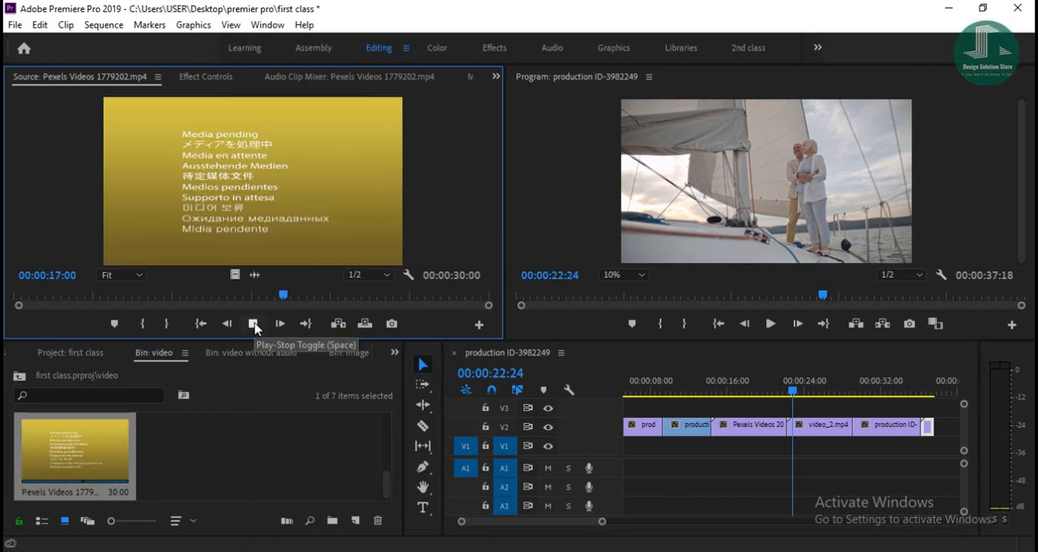
left_click(144, 325)
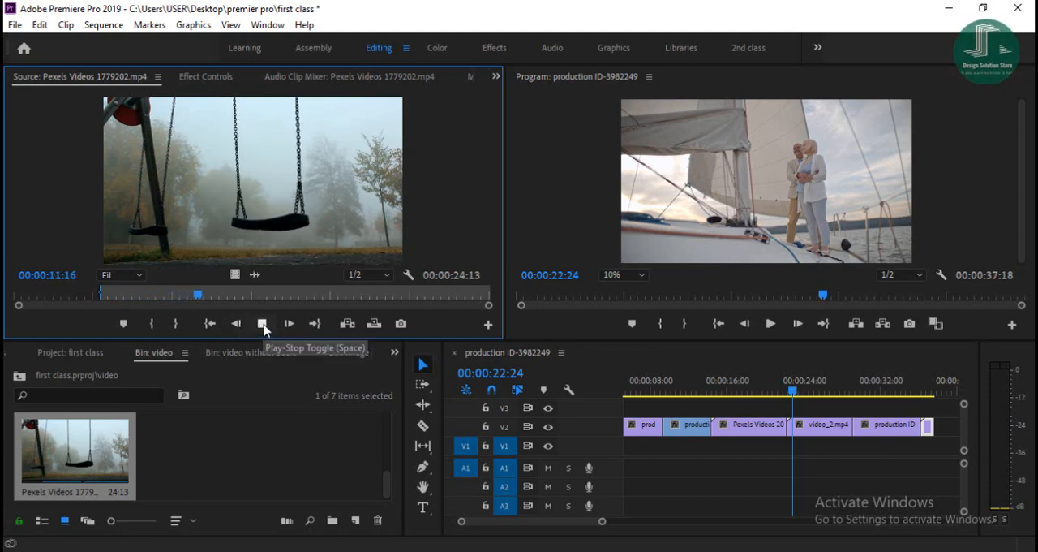
left_click(175, 322)
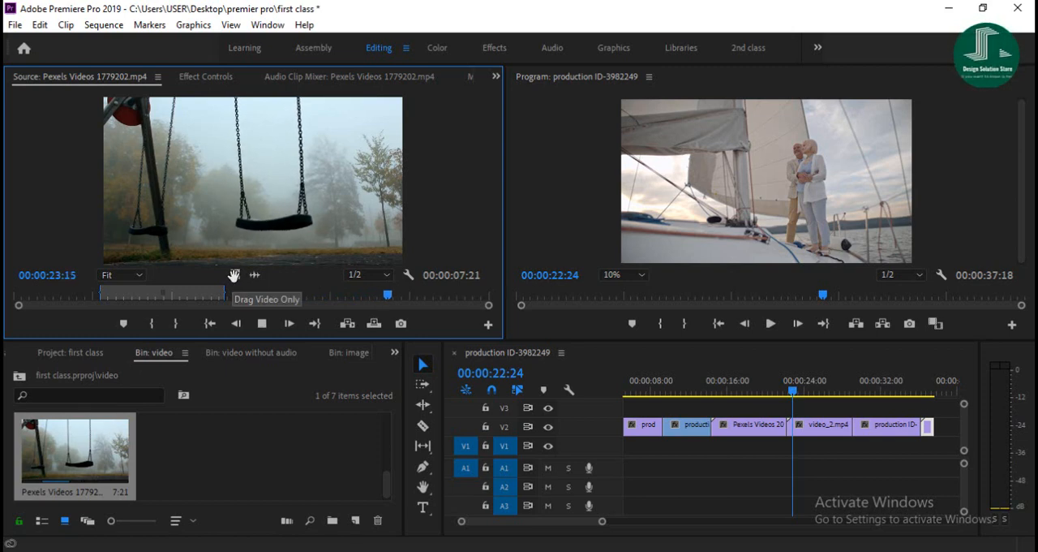
left_click_drag(233, 276, 951, 431)
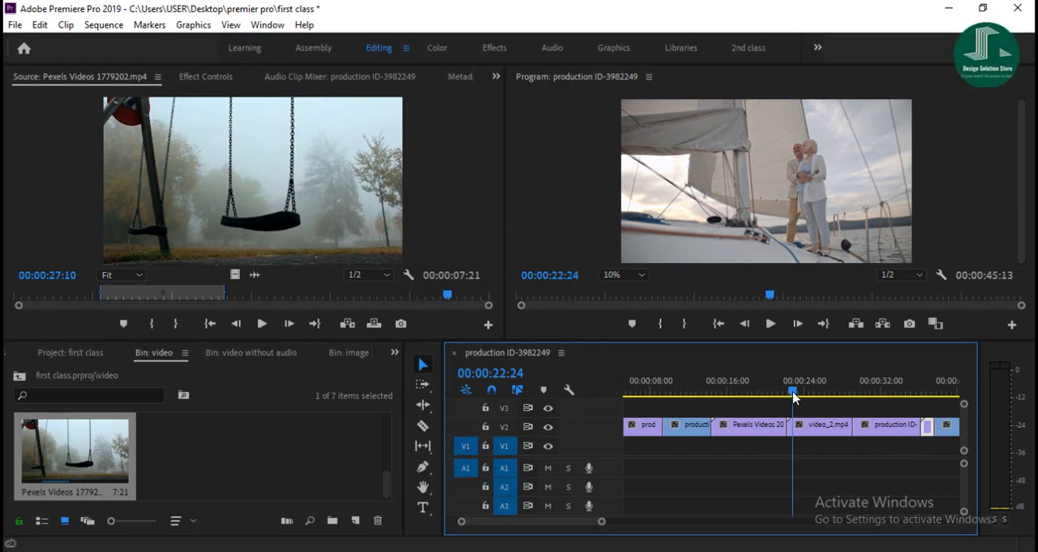
- Play back the opening of the sequence from 00:00:00:00 with all the V2 clips in view
left_click_drag(793, 396, 600, 402)
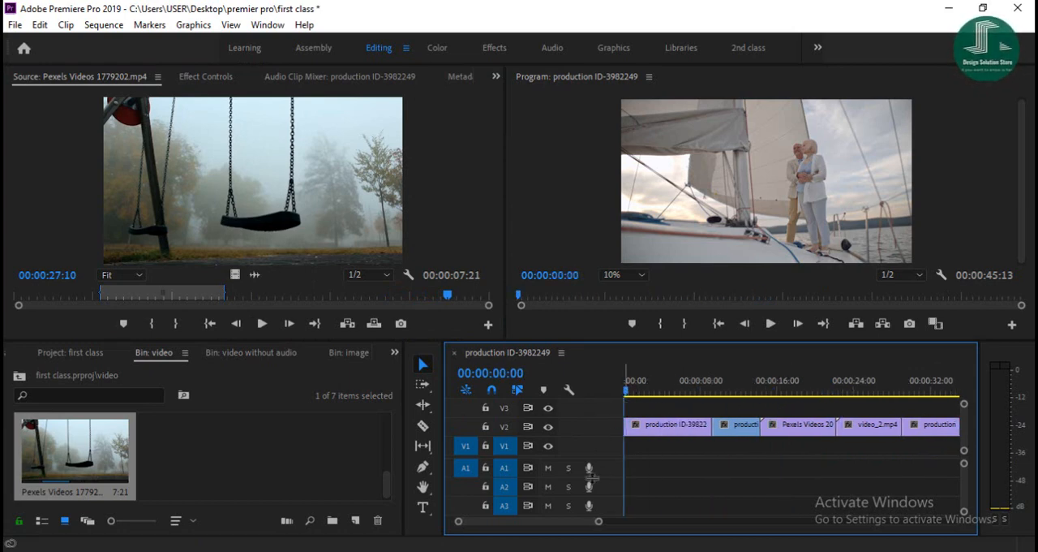
left_click_drag(597, 523, 628, 524)
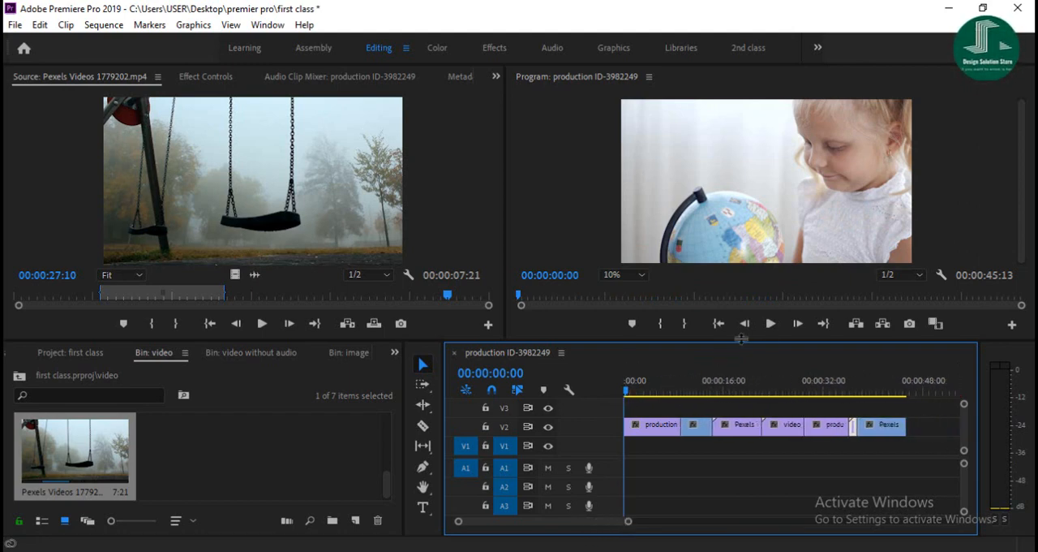
left_click(775, 325)
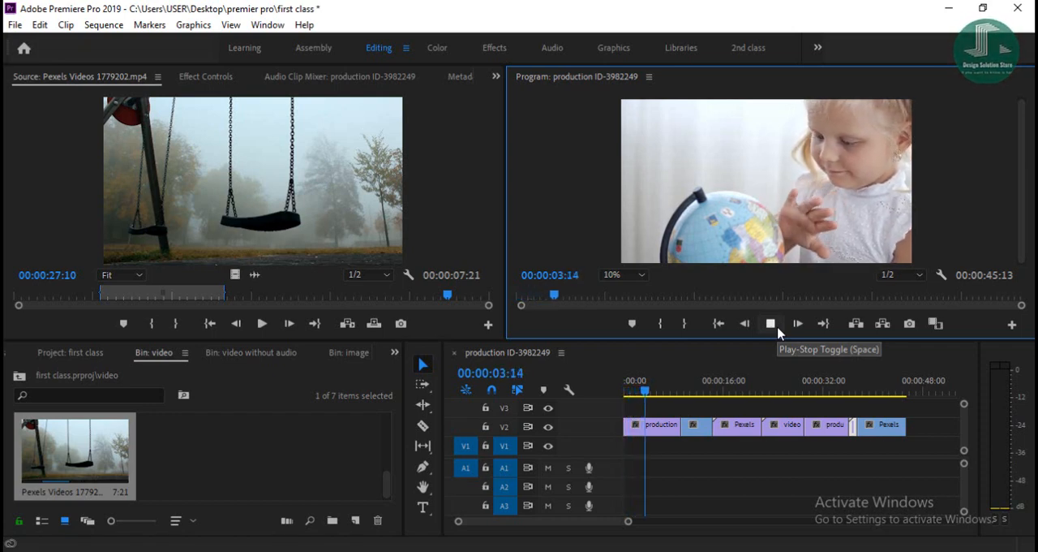
left_click(770, 324)
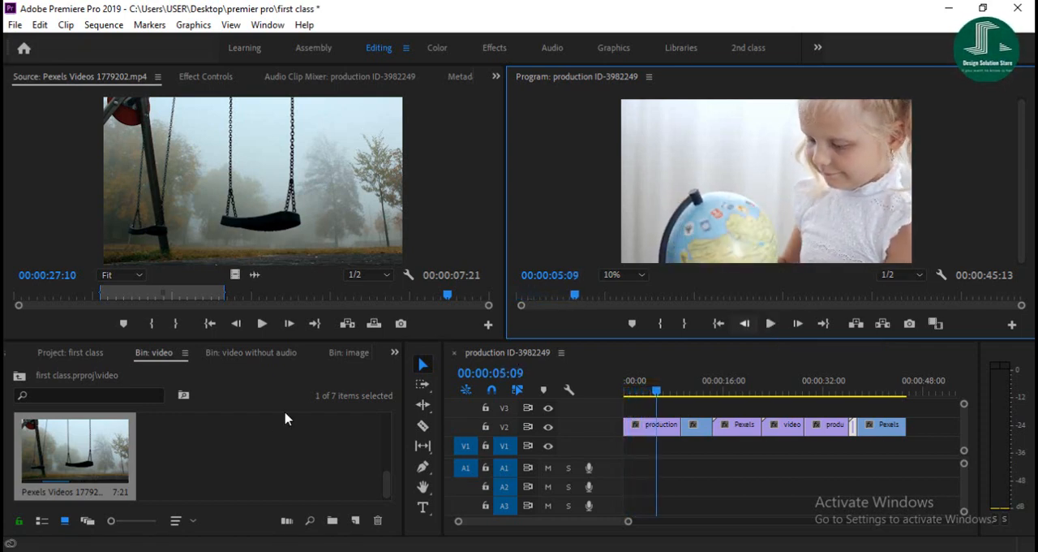
- Open the audio bin and place the Download -Deep Thoughts track on A1 at the start of the sequence
left_click(19, 377)
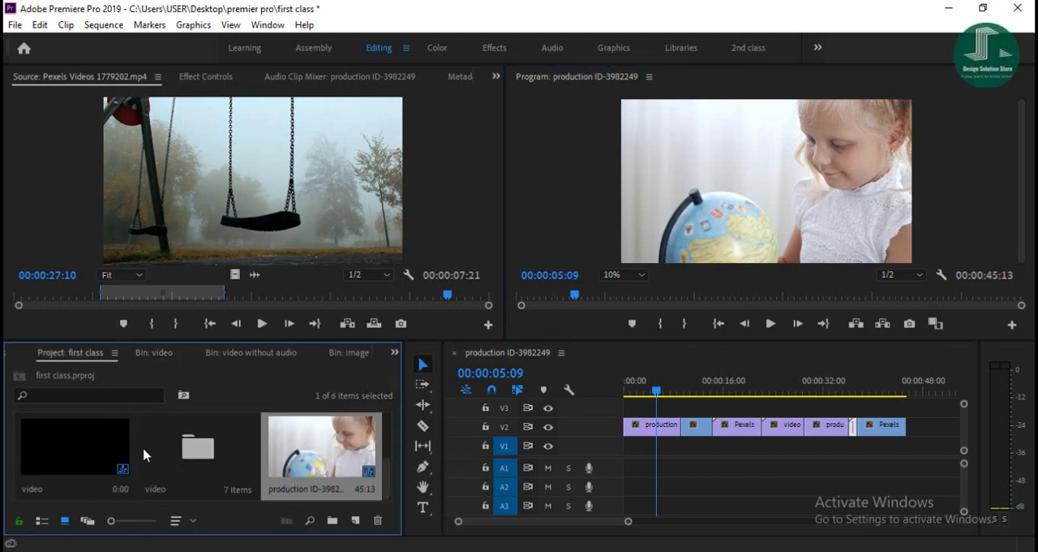
scroll(129, 469, "down", 2)
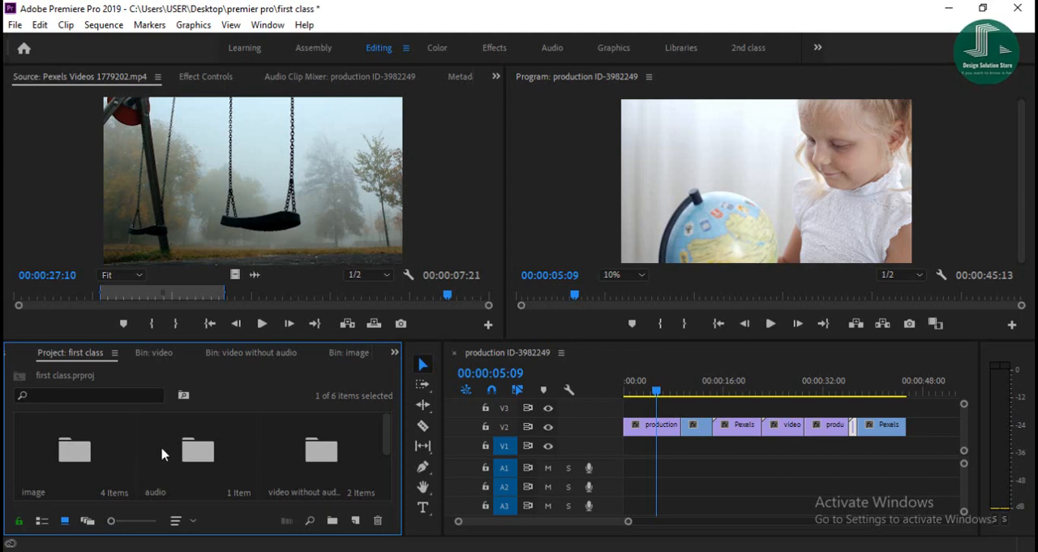
double_click(198, 451)
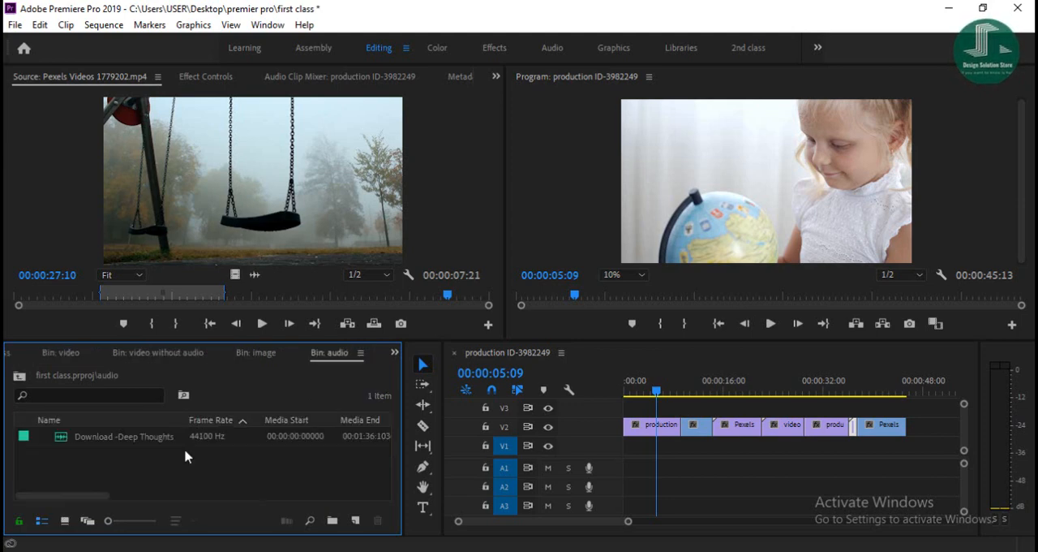
left_click(111, 438)
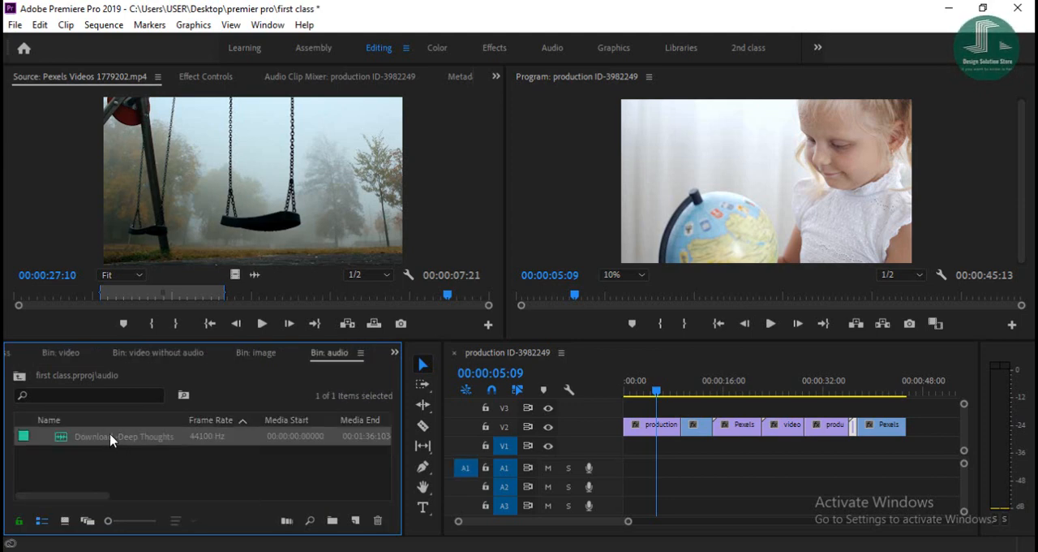
left_click_drag(127, 438, 626, 459)
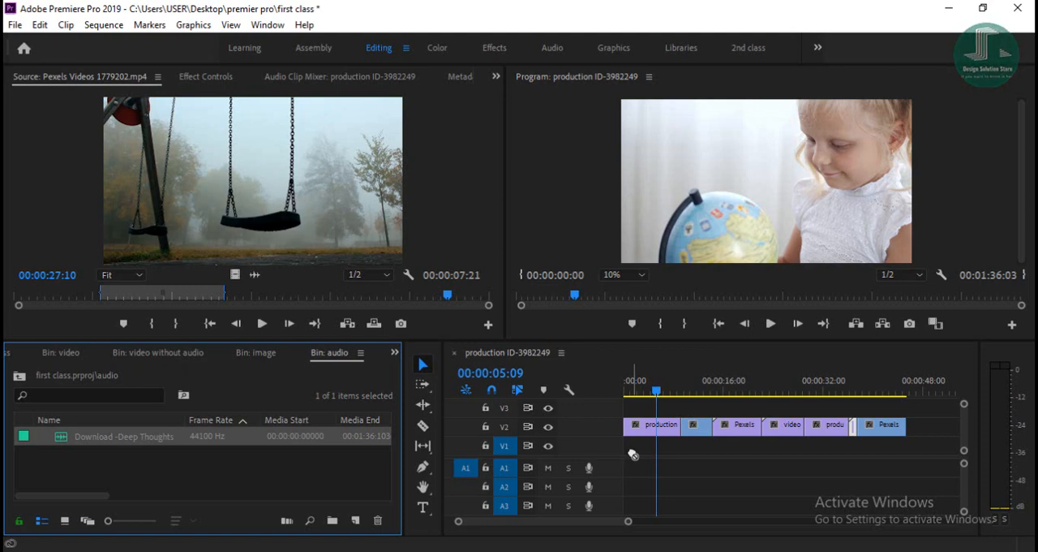
left_click_drag(629, 462, 637, 477)
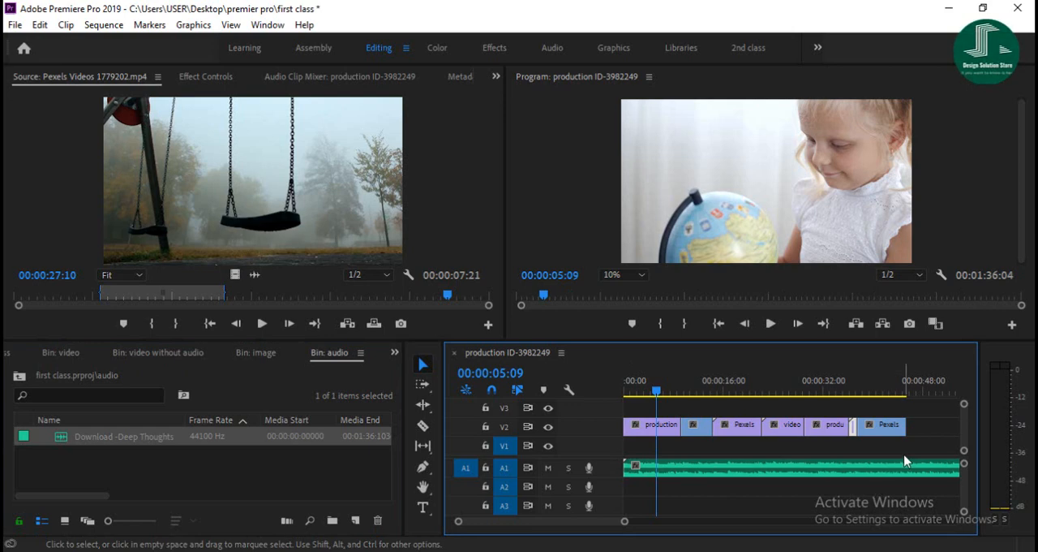
- Select the audio clip on A1, move the playhead to the end of the last V2 clip, and mute the computer's speakers
left_click(881, 471)
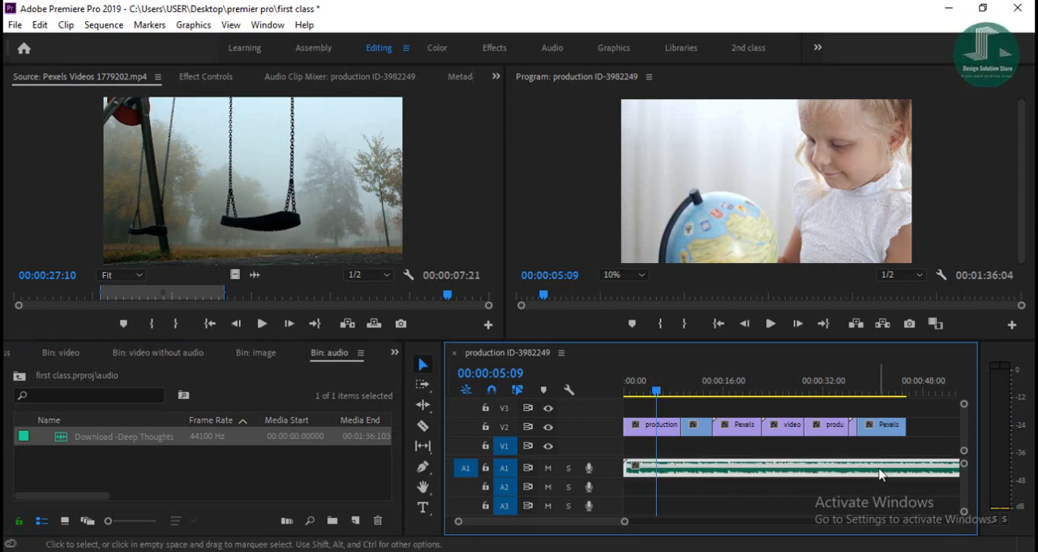
left_click_drag(625, 525, 657, 524)
left_click_drag(649, 392, 837, 394)
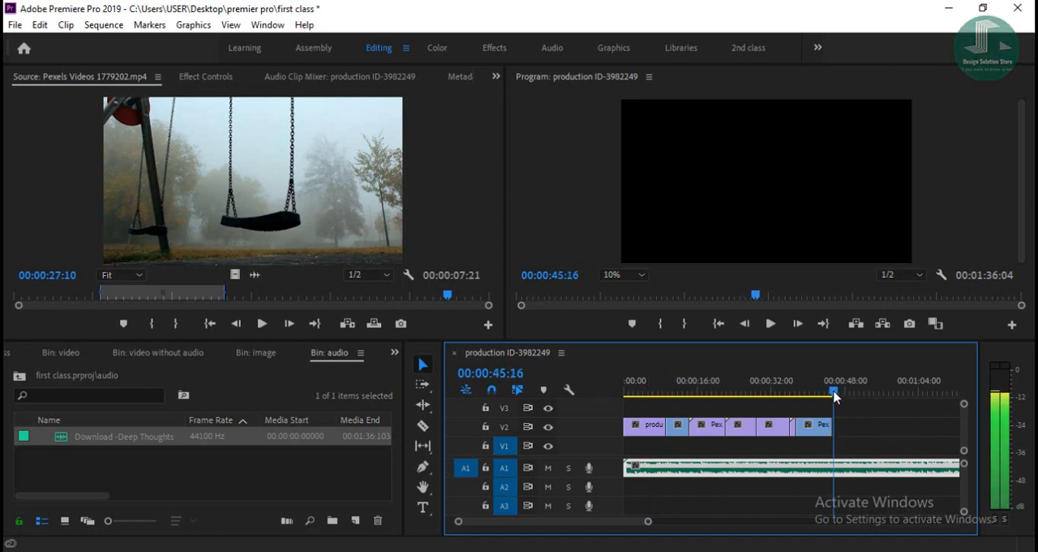
left_click(781, 544)
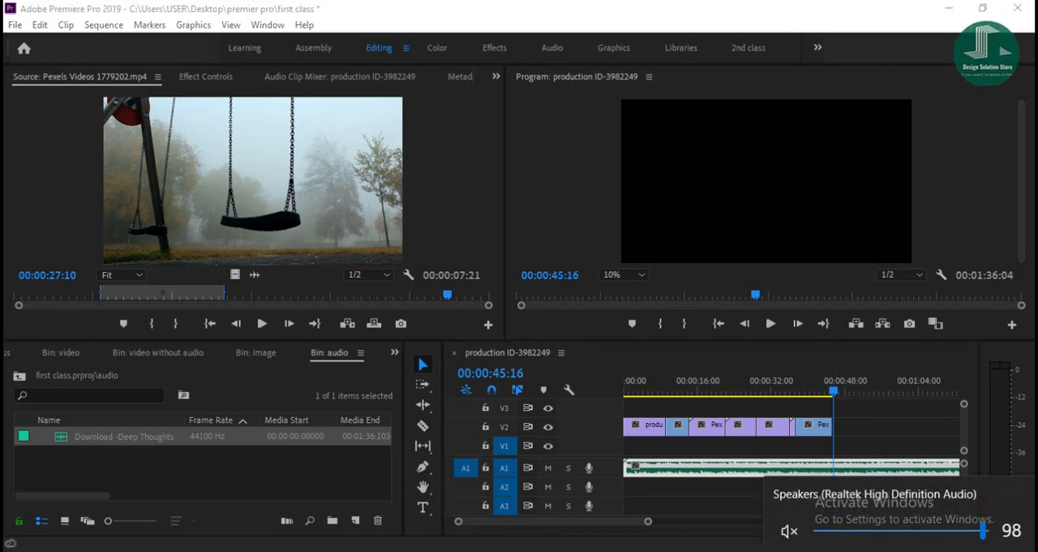
left_click(891, 550)
left_click(856, 451)
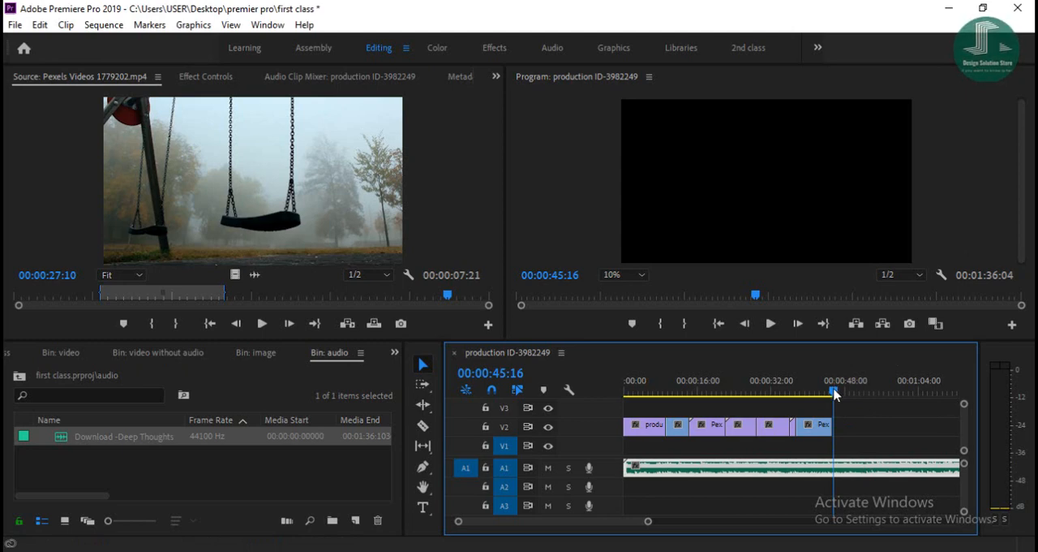
- Trim the end of the A1 audio clip to match the end of the last V2 clip, and save the project
left_click_drag(835, 394, 833, 396)
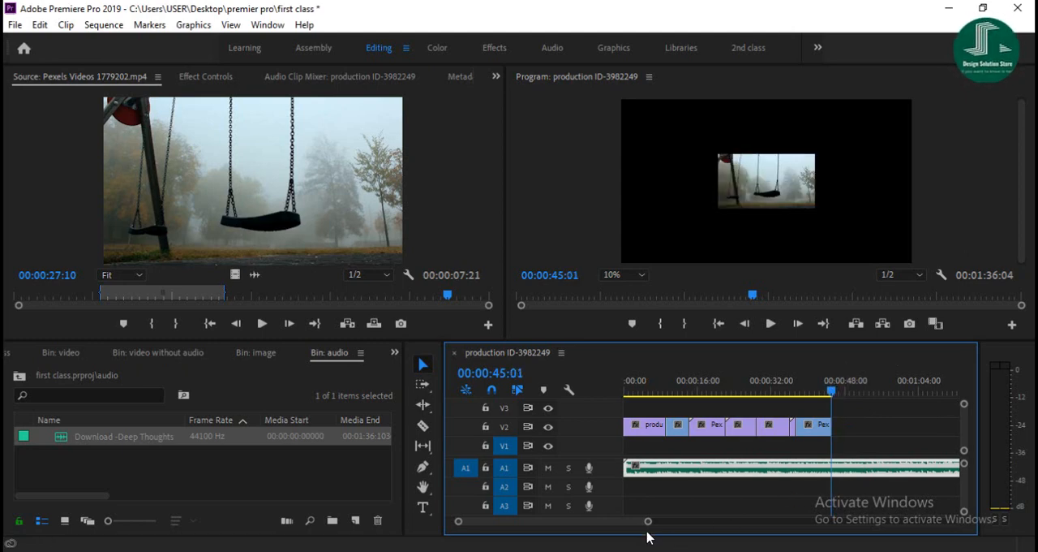
left_click_drag(648, 521, 713, 521)
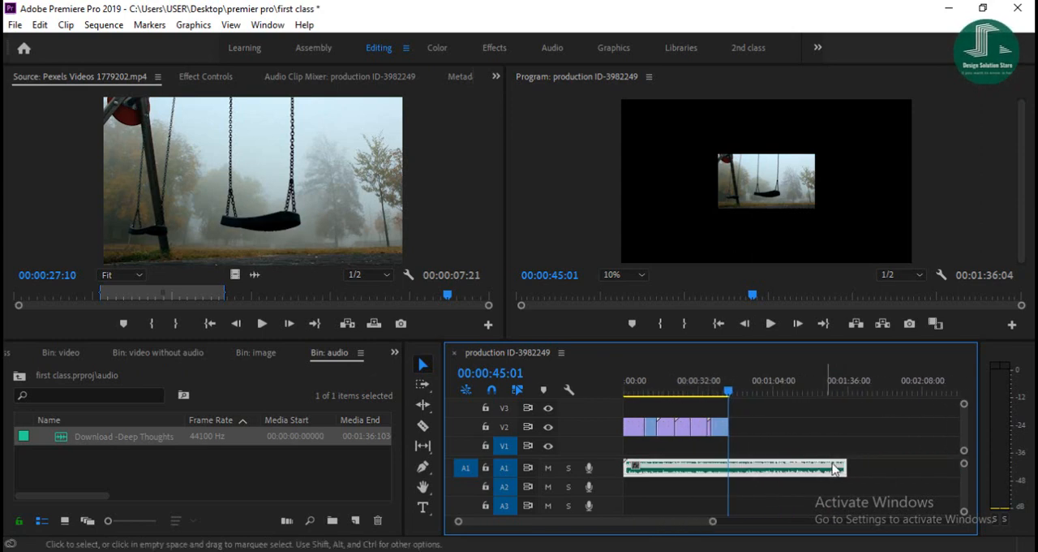
left_click_drag(844, 464, 729, 427)
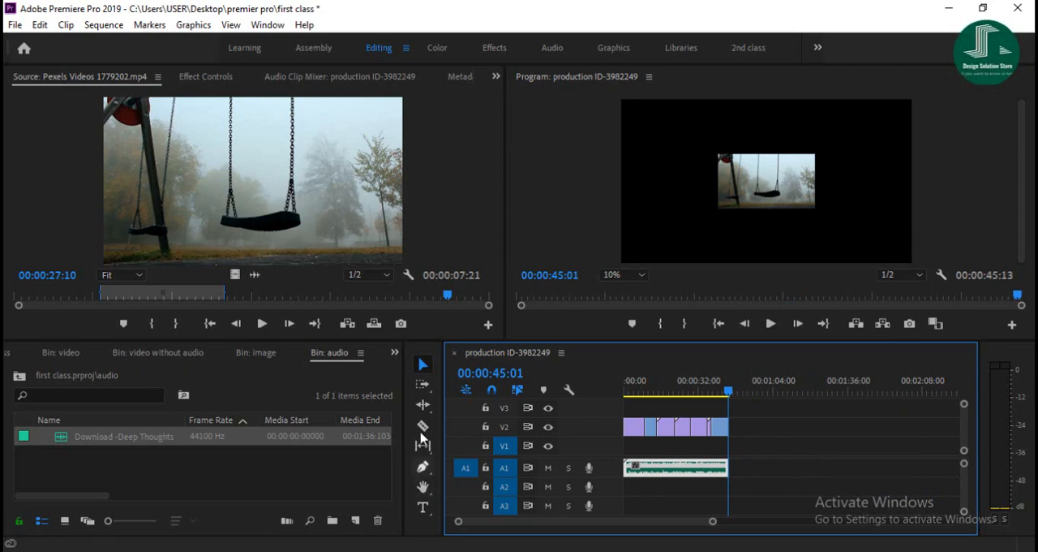
key("ctrl+s")
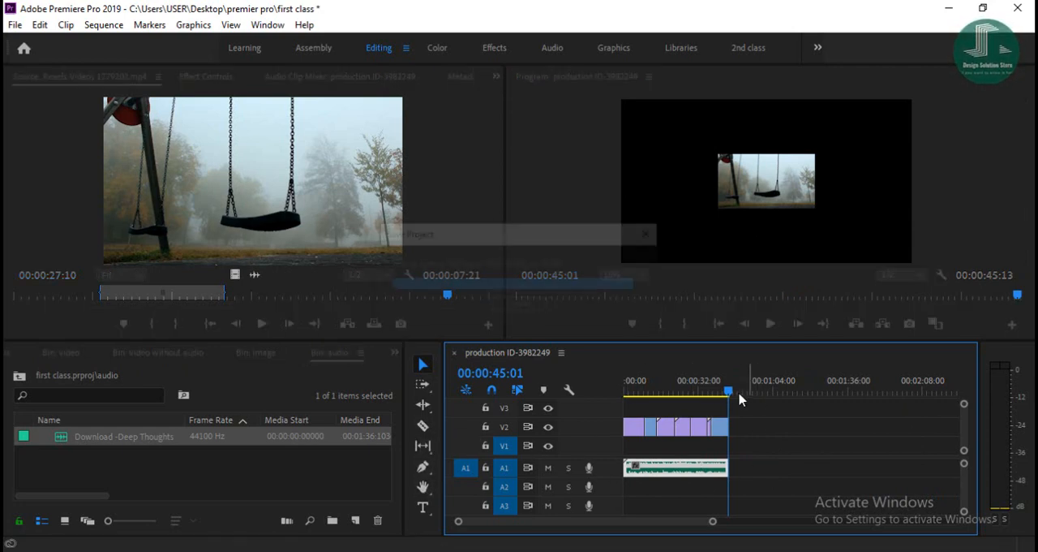
- Play the sequence from the beginning to check the video together with the background audio
left_click_drag(729, 395, 624, 395)
left_click(771, 323)
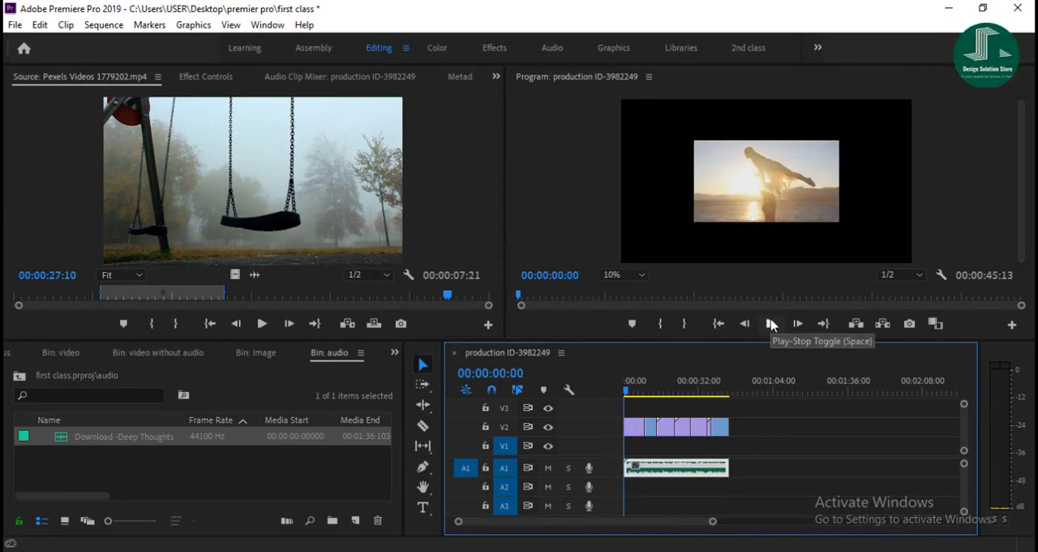
left_click(771, 324)
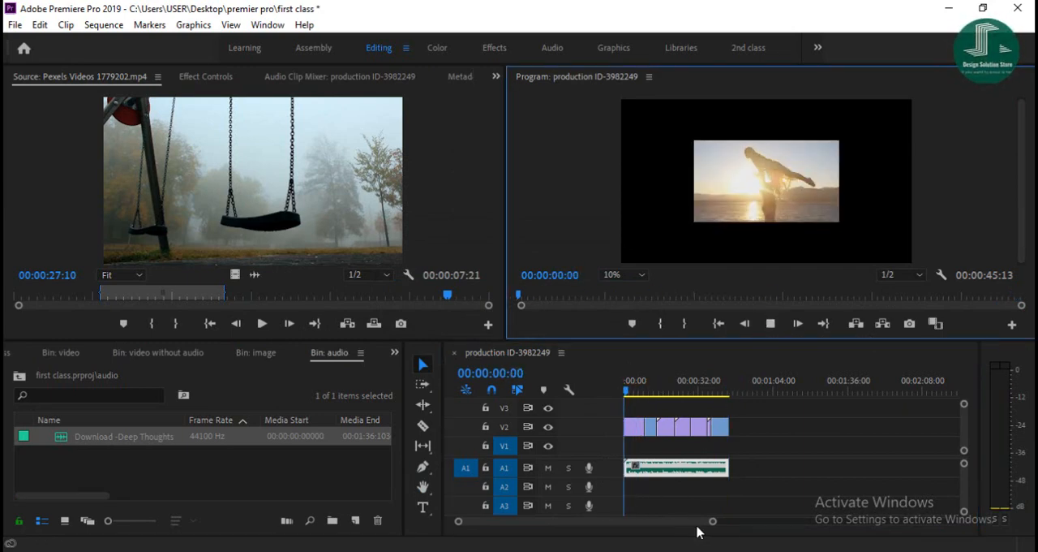
left_click_drag(712, 525, 690, 531)
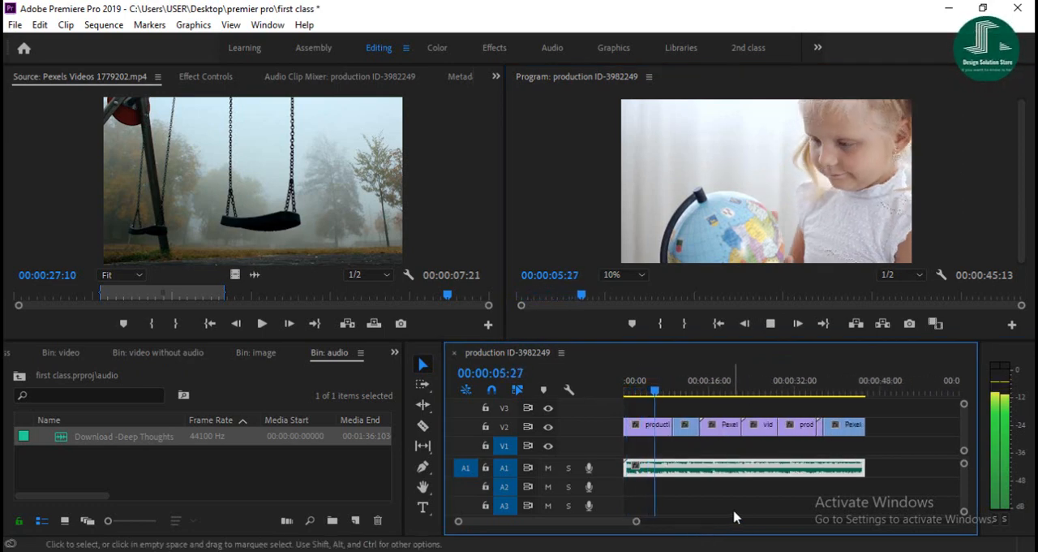
left_click(771, 323)
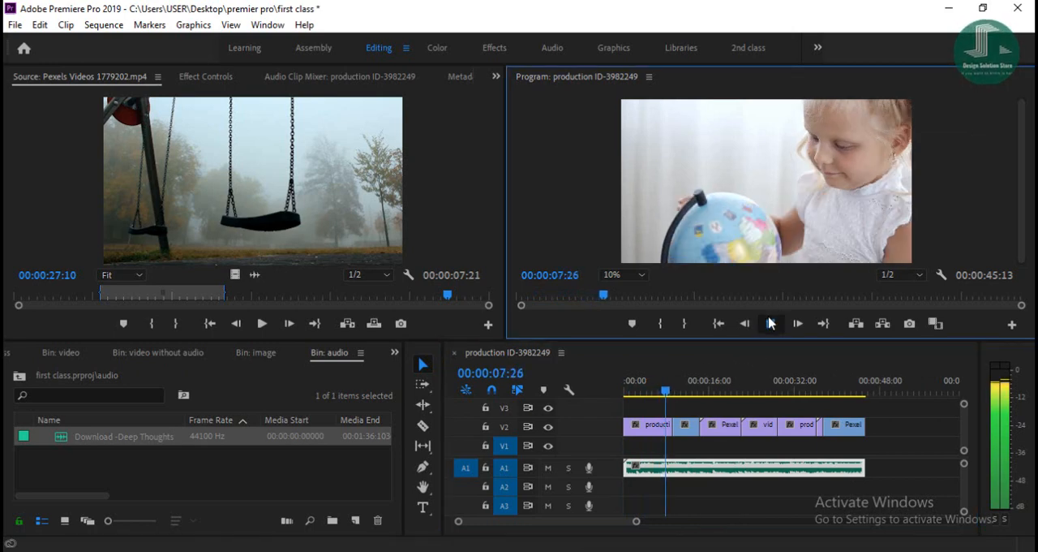
- Open the image bin and load the "I'm sorry" image, i-am-sorry-quote-11-picture-quote-1.jpg, in the Source Monitor
left_click(18, 377)
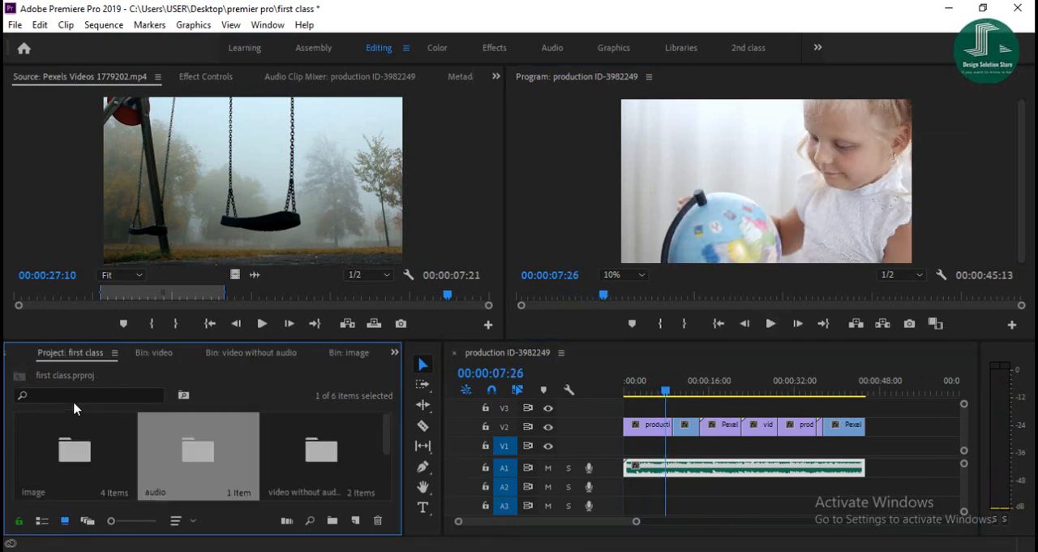
double_click(70, 452)
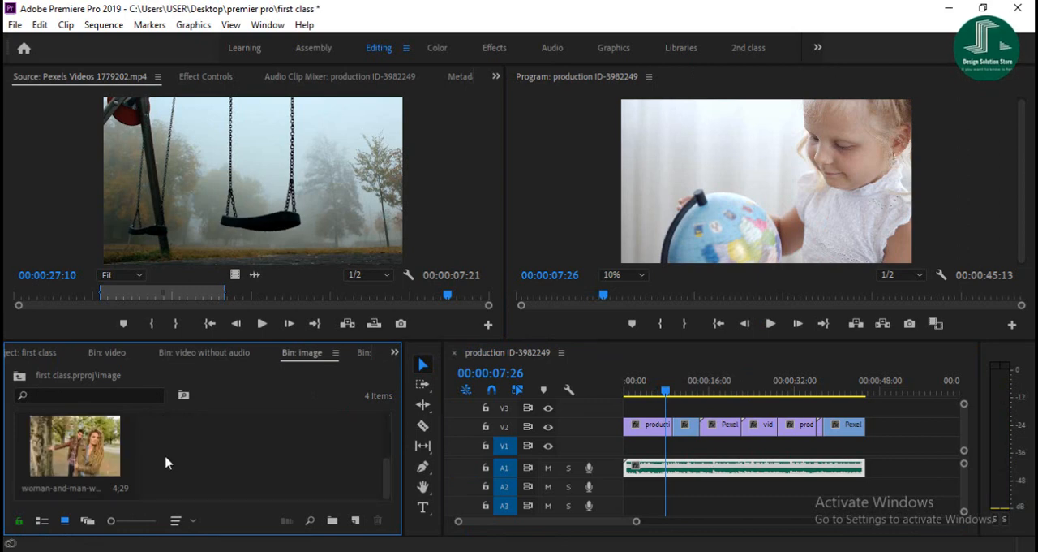
scroll(171, 469, "down", 2)
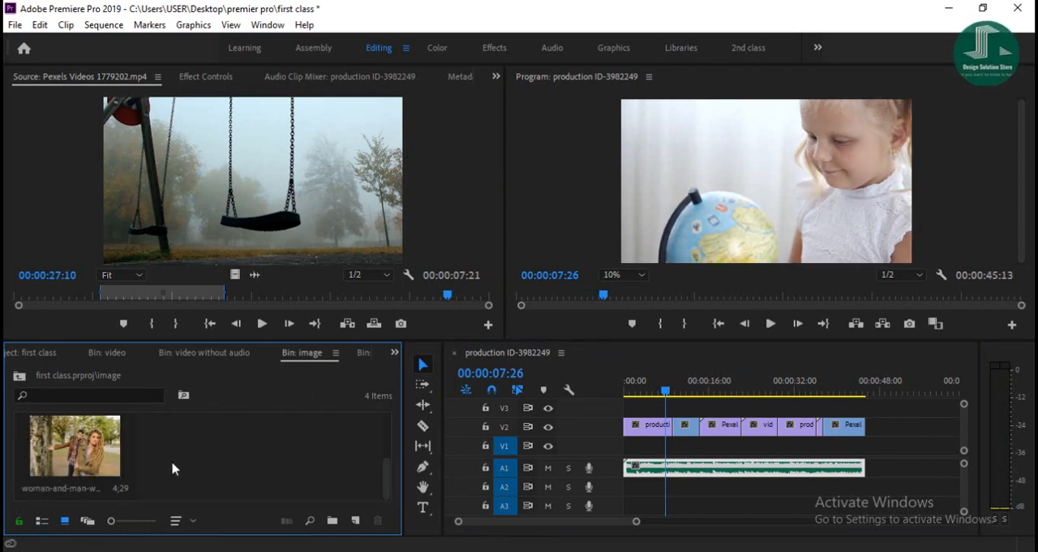
scroll(171, 463, "up", 2)
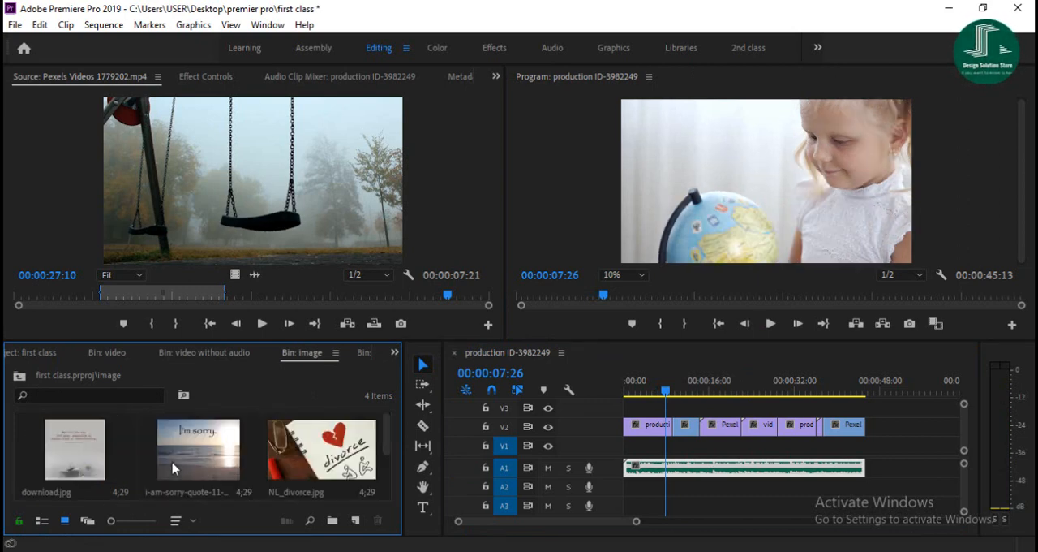
double_click(71, 460)
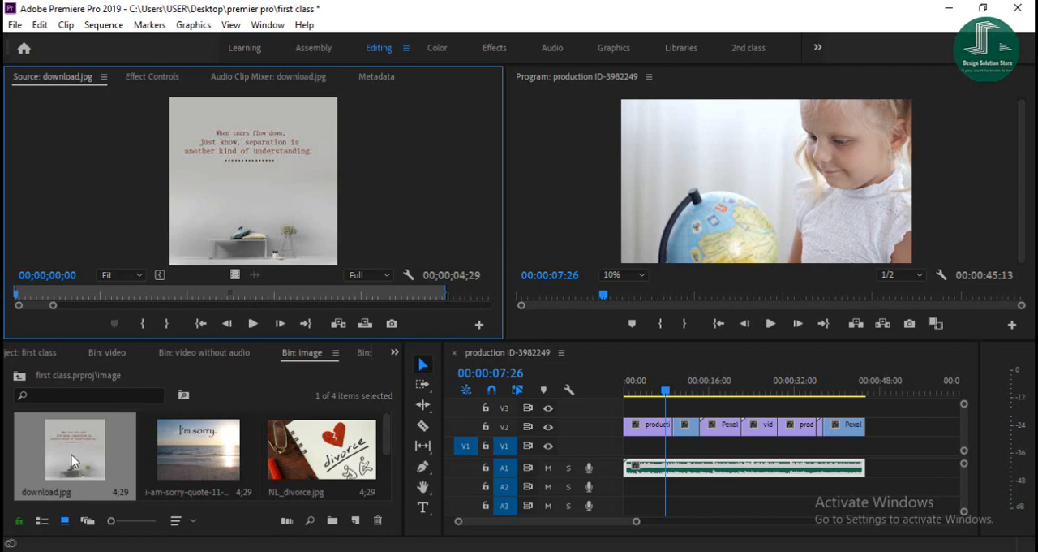
double_click(216, 437)
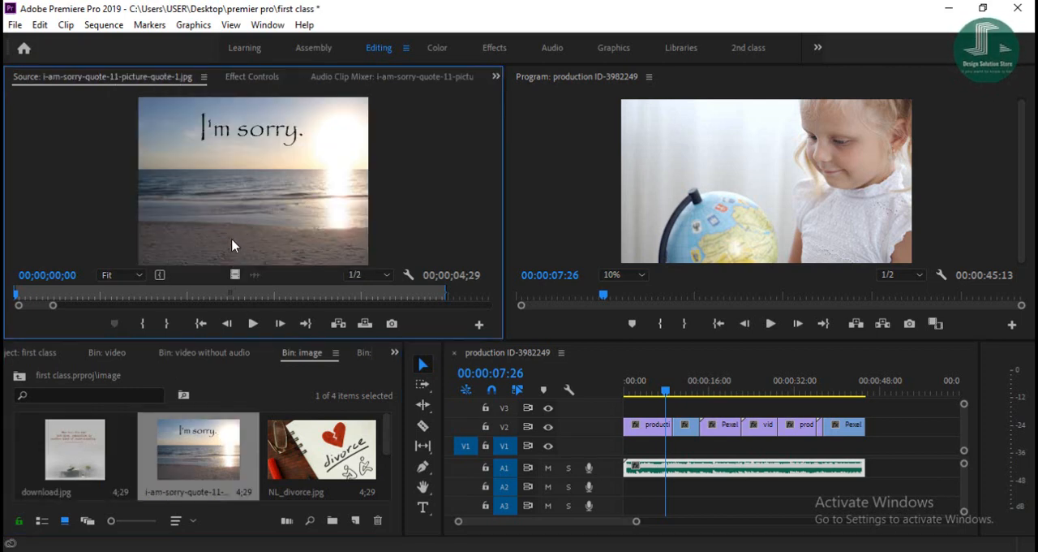
- Add the "I'm sorry" image to the end of the V2 clips and extend the A1 audio to the image's end
left_click_drag(486, 331, 781, 405)
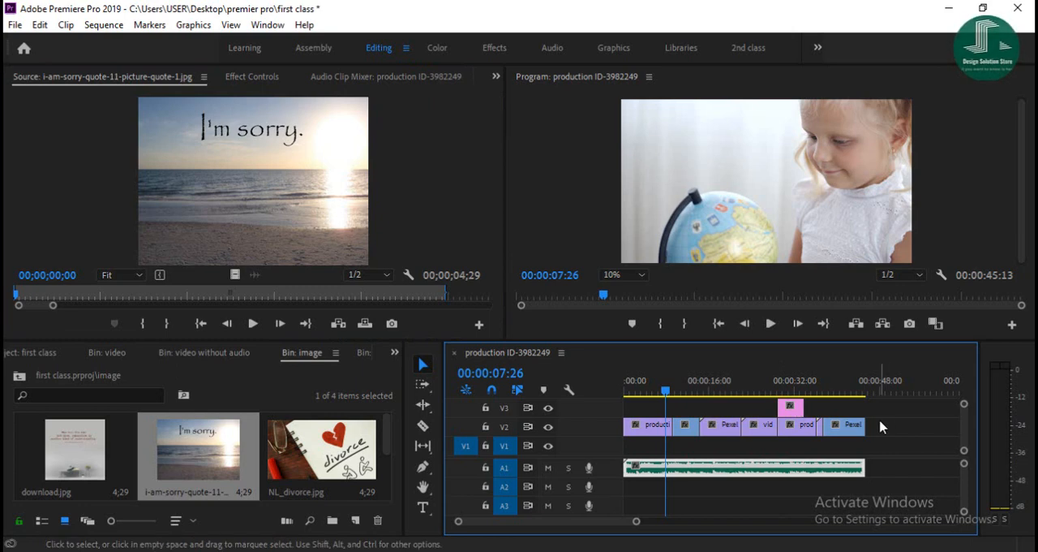
mouse_move(881, 425)
left_mouse_down()
mouse_move(821, 420)
mouse_move(871, 422)
left_mouse_up()
left_click(793, 408)
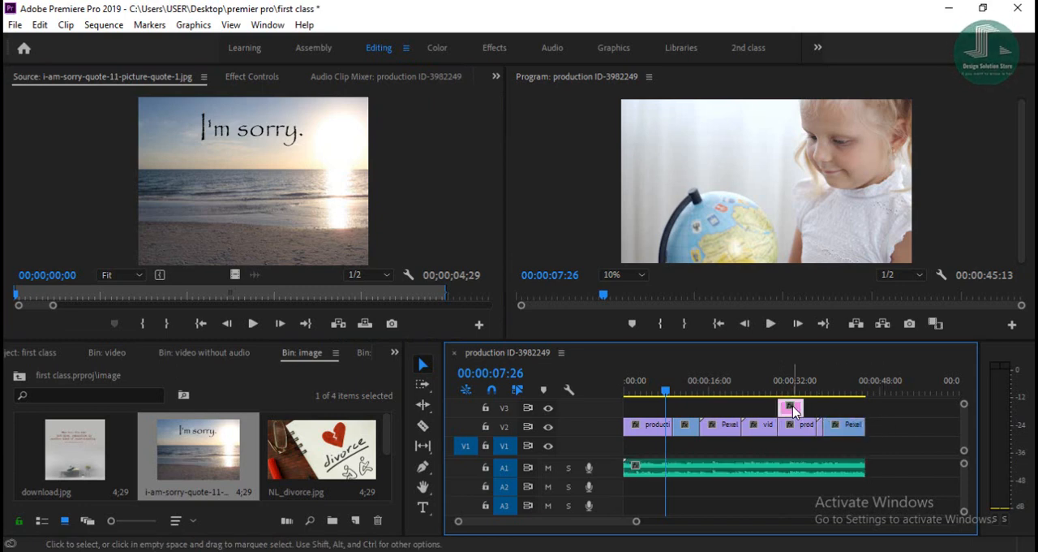
left_click_drag(793, 409, 887, 445)
left_click(860, 468)
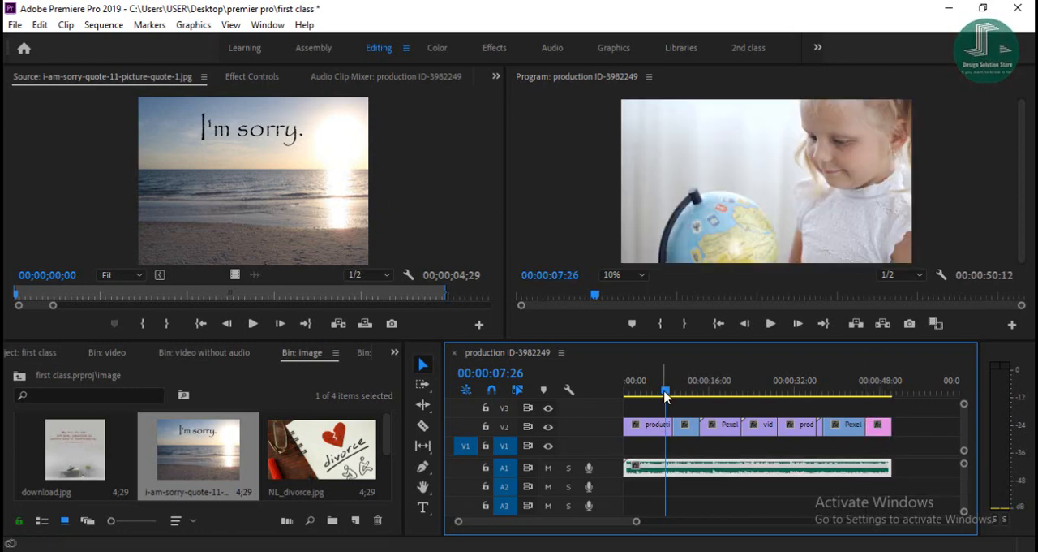
- Play the sequence from the beginning in a maximized Program Monitor with its zoom level set to Fit, then restore the panel layout
left_click_drag(667, 396, 619, 398)
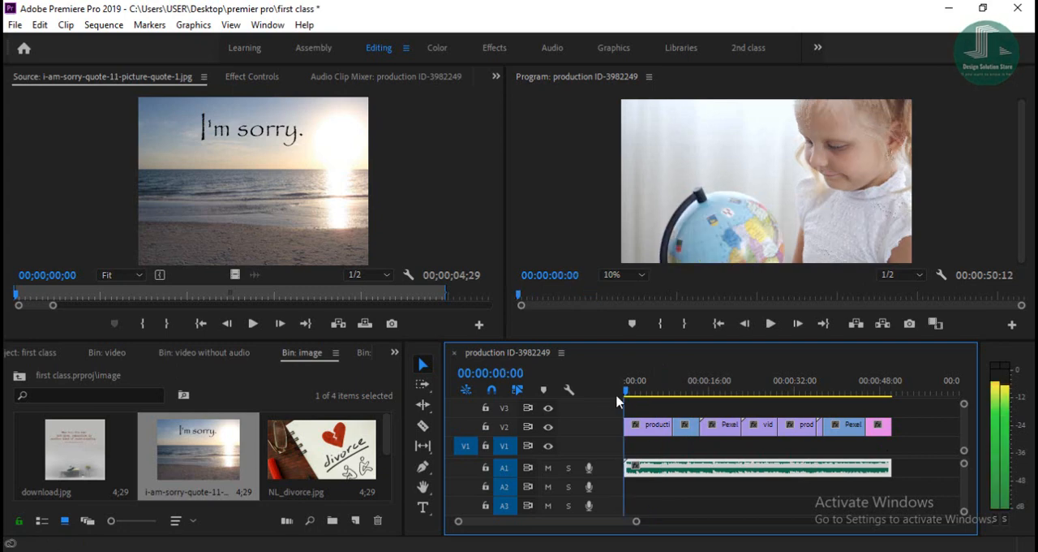
left_click(771, 325)
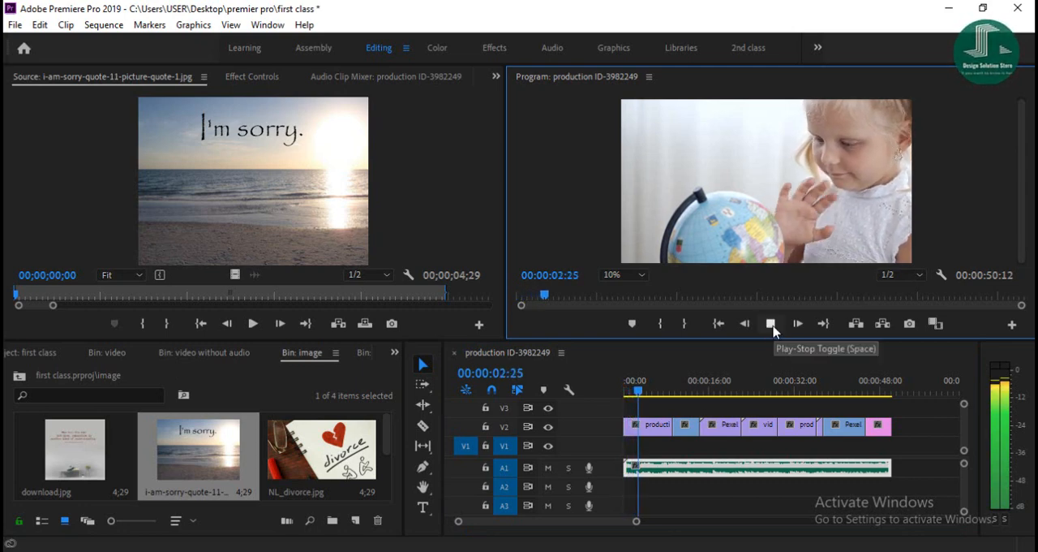
double_click(601, 75)
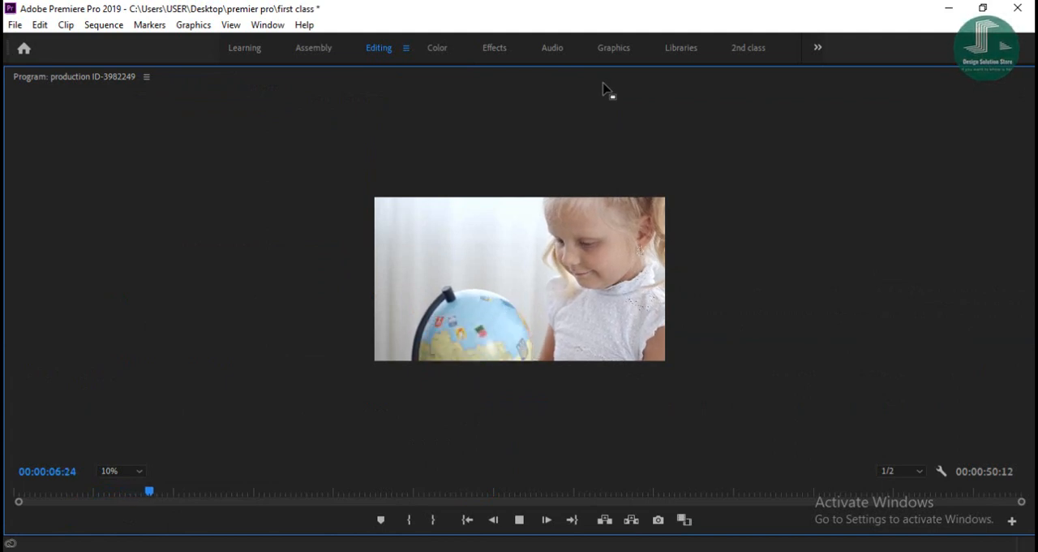
left_click(122, 470)
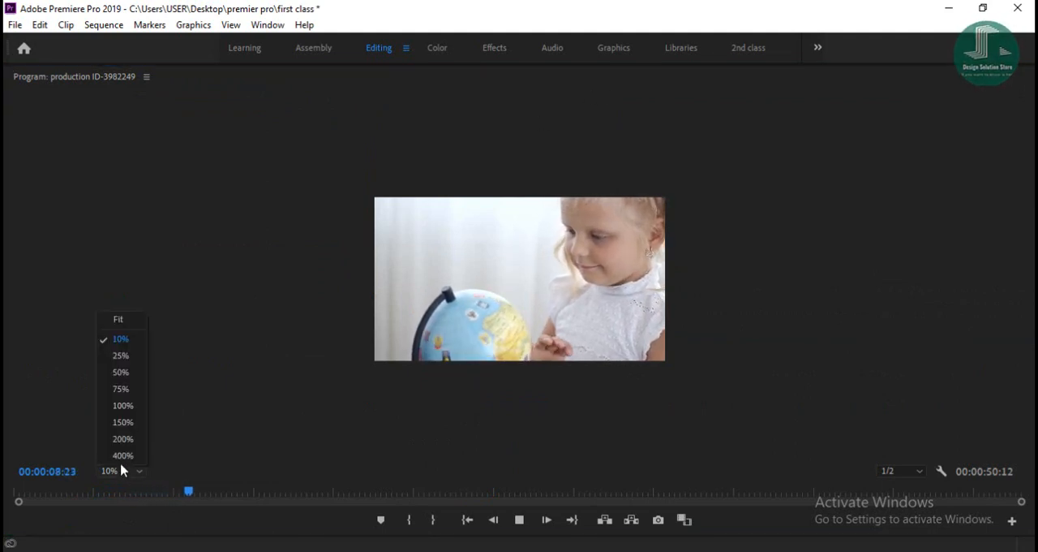
left_click(113, 334)
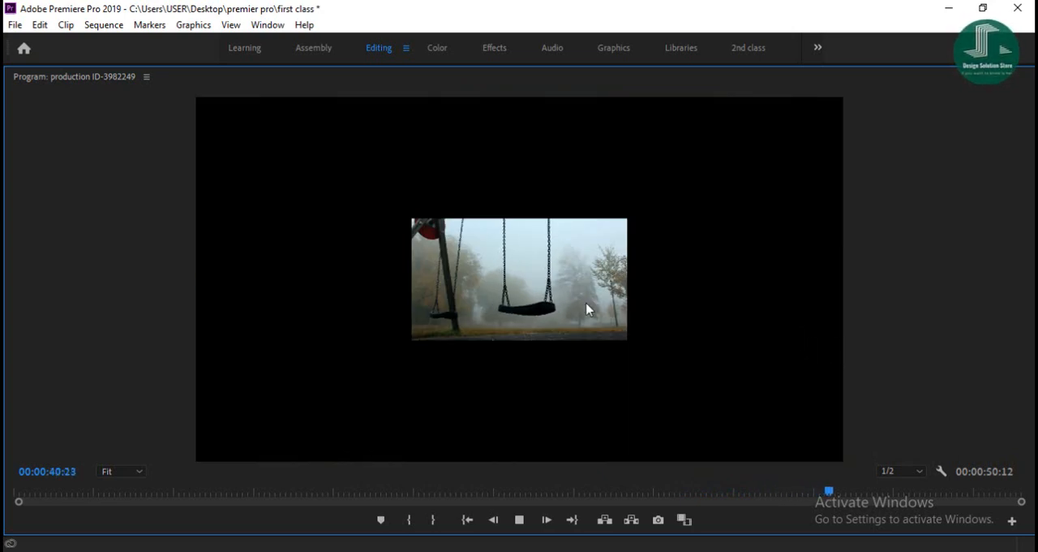
double_click(123, 78)
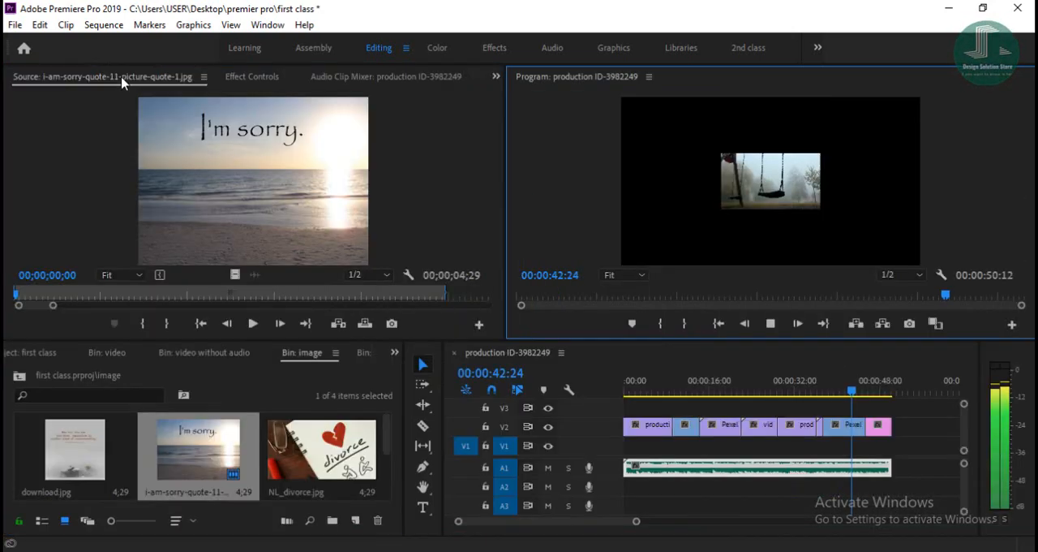
- Replay the later clips of the sequence, moving back to about 26 seconds, and stop playback on the sailboat clip
left_click(771, 323)
left_click_drag(867, 393, 797, 394)
left_click(770, 324)
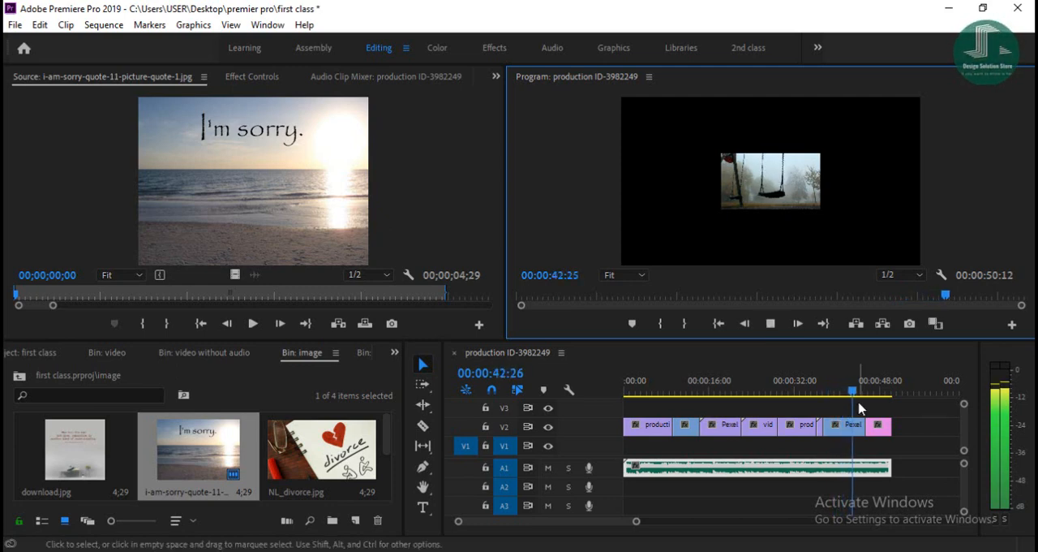
left_click_drag(858, 393, 763, 398)
left_click(769, 328)
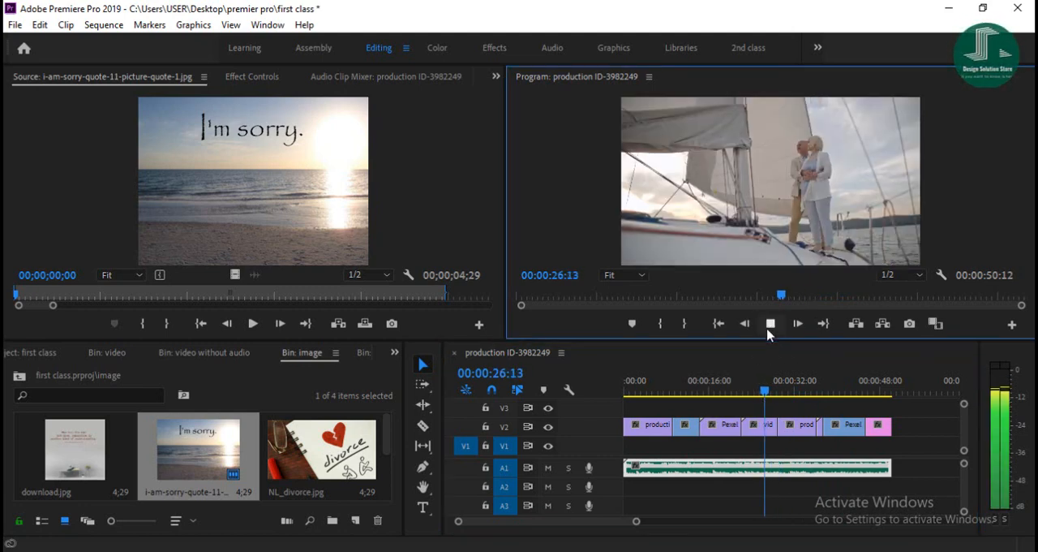
left_click(770, 335)
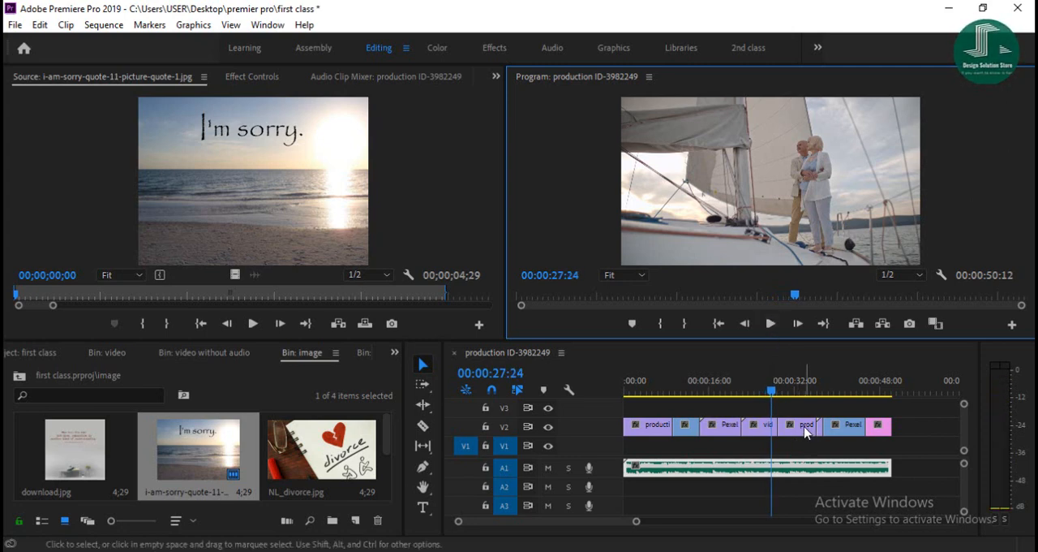
- Swap the order of the video_2 and neighbouring production clips on V2, and close the gaps before the last Pexels clip and the image
mouse_move(793, 430)
left_mouse_down()
mouse_move(756, 410)
mouse_move(779, 432)
mouse_move(798, 429)
mouse_move(765, 419)
mouse_move(761, 435)
mouse_move(793, 432)
left_mouse_up()
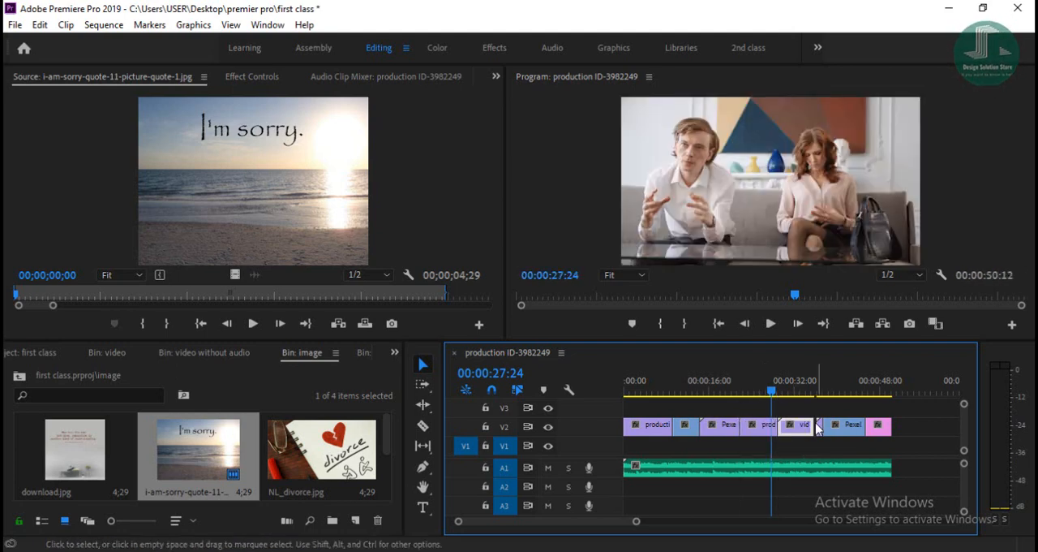
left_click_drag(636, 521, 613, 521)
left_click_drag(865, 431, 883, 429)
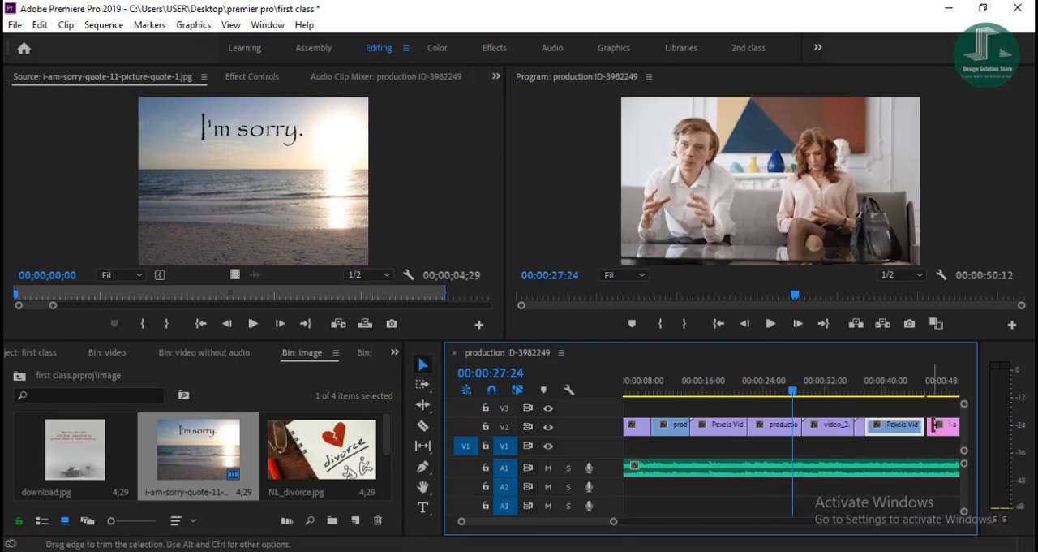
left_click(938, 433)
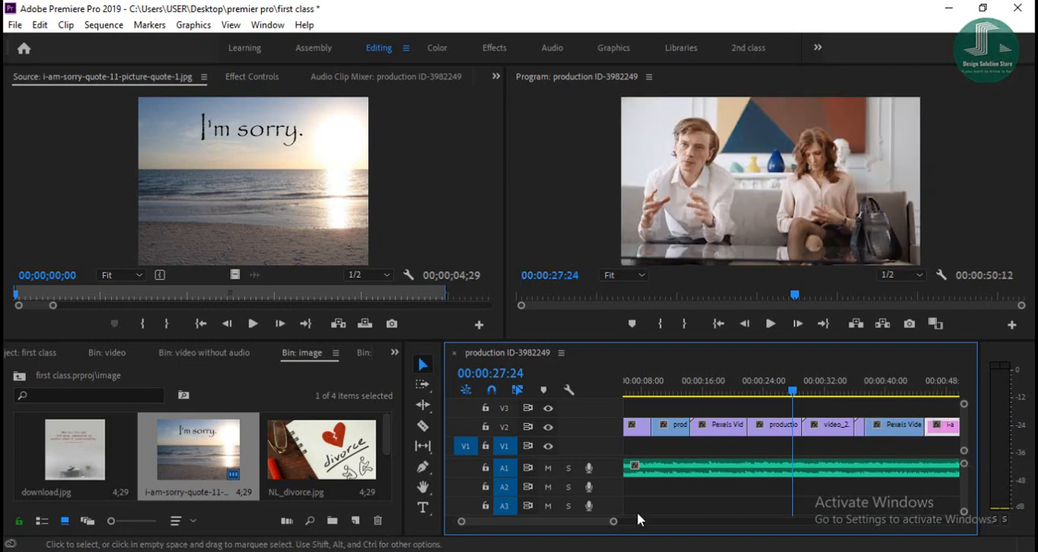
left_click_drag(614, 521, 648, 522)
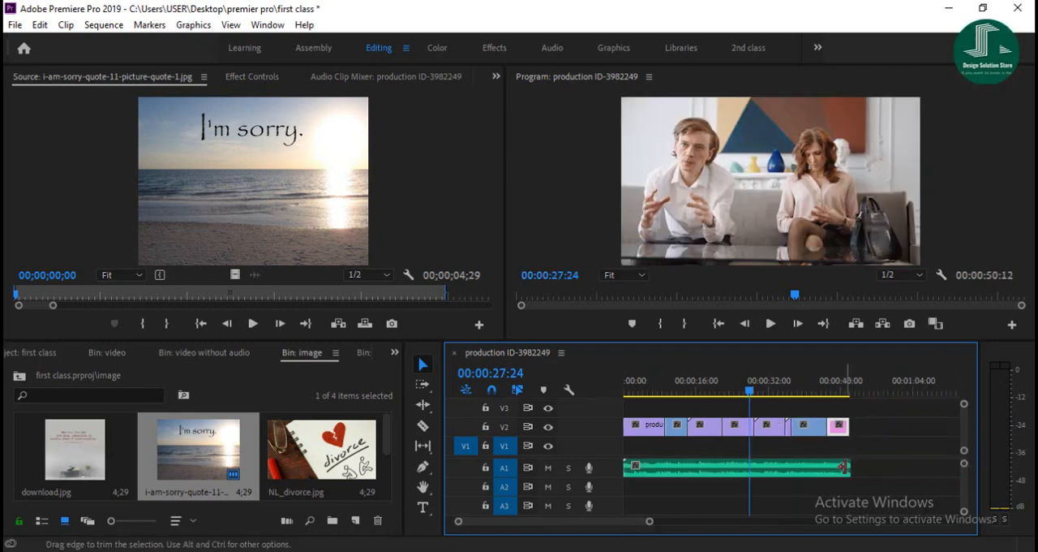
- Trim the end of the A1 audio to match the image's end on V2 and play the sequence from the beginning
left_click_drag(848, 465, 843, 439)
left_click_drag(754, 393, 593, 406)
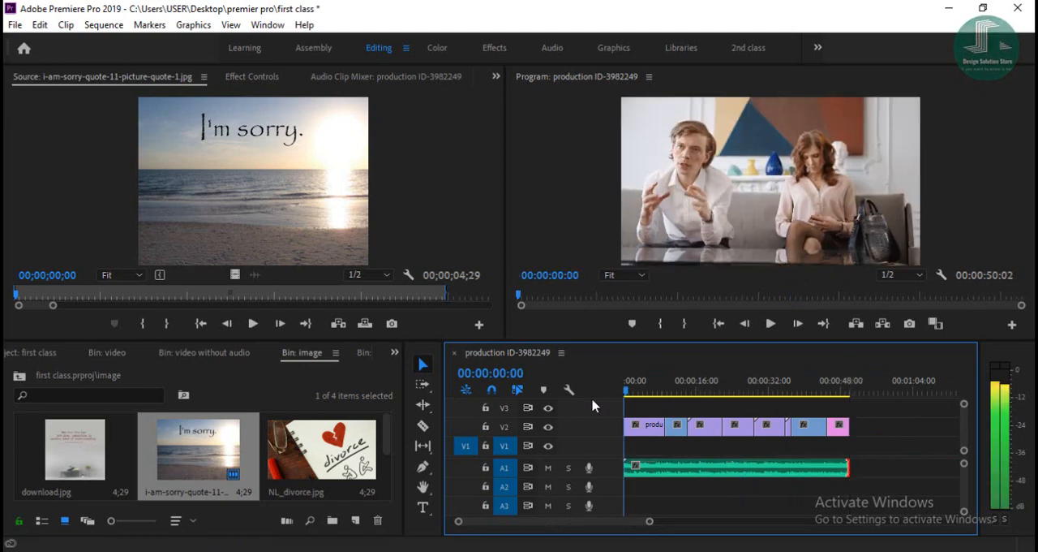
left_click(770, 323)
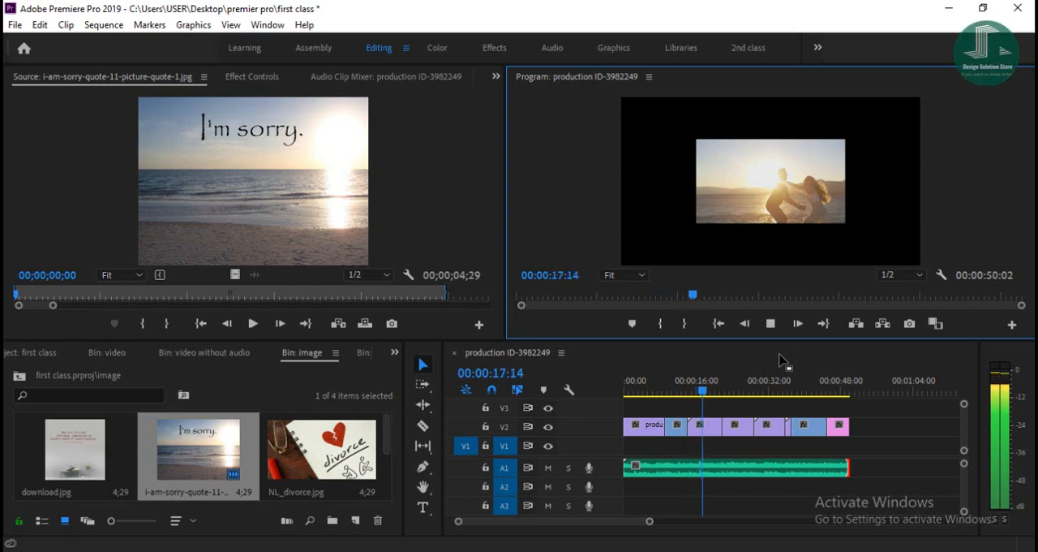
- Remove the short clip after video_2.mp4 on V2, closing its gap, and trim the A1 audio to the new end of the image
left_click(672, 468)
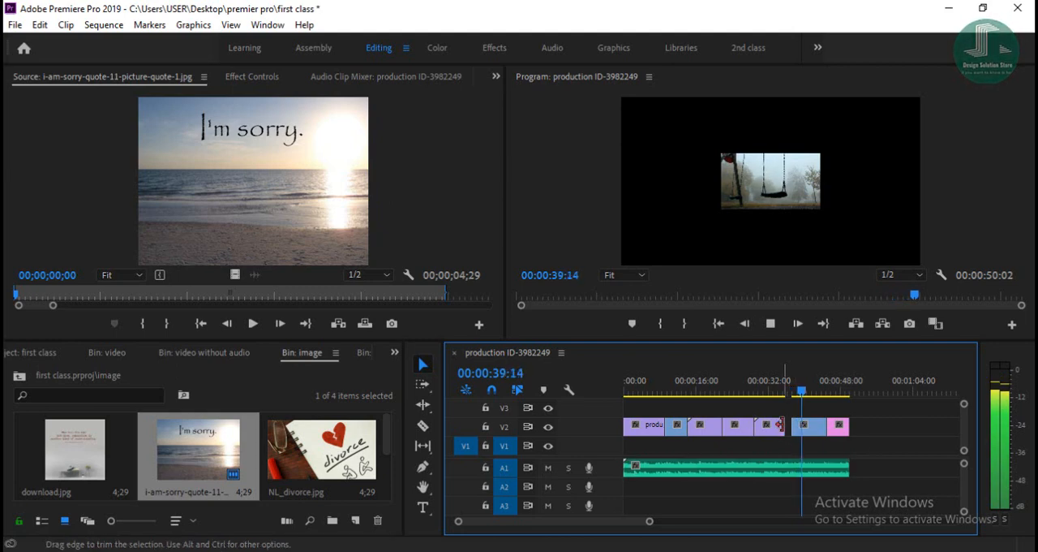
key("space")
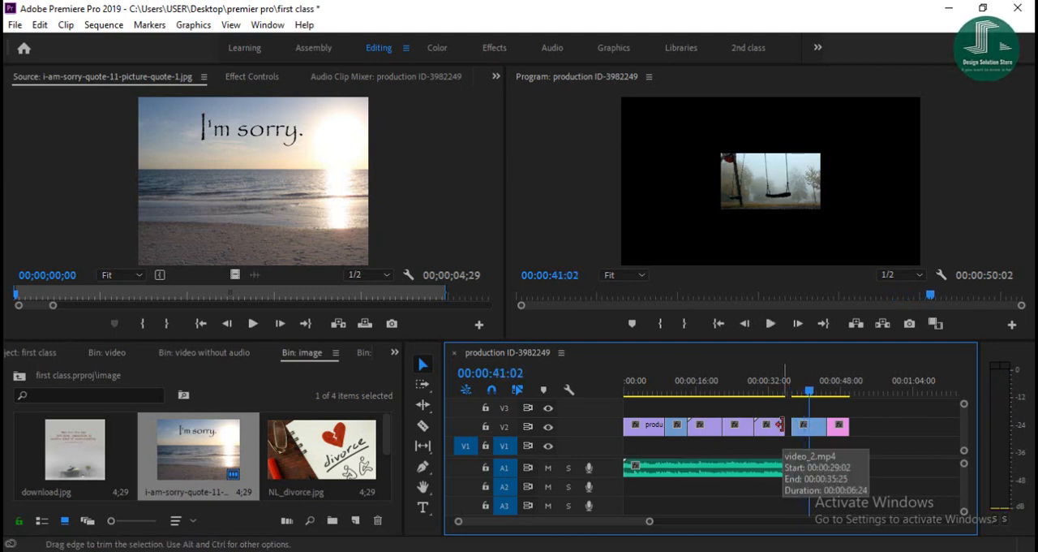
left_click_drag(805, 436, 842, 469)
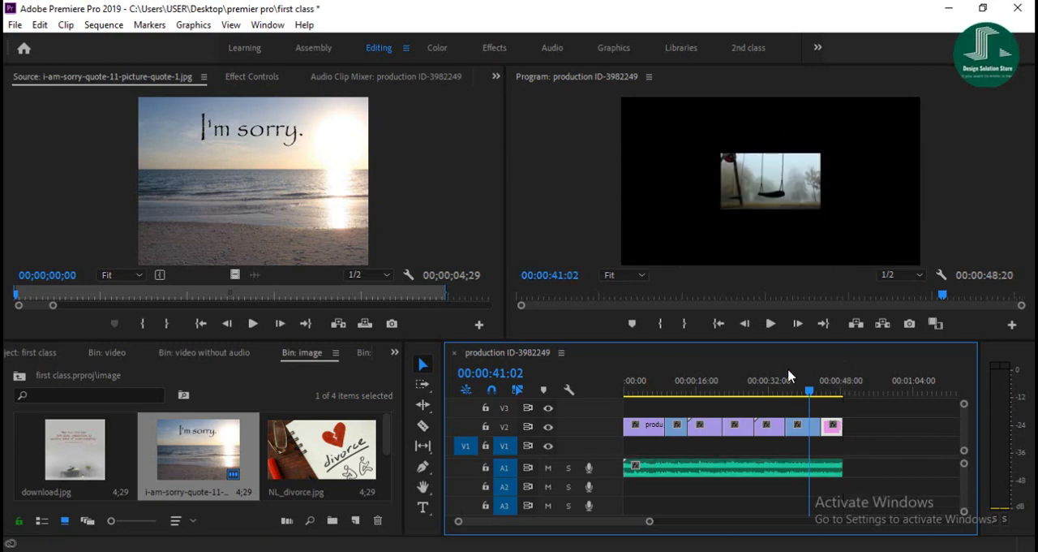
- Play the end of the sequence to check the change from the swing clip to the "I'm sorry" image
left_click(769, 323)
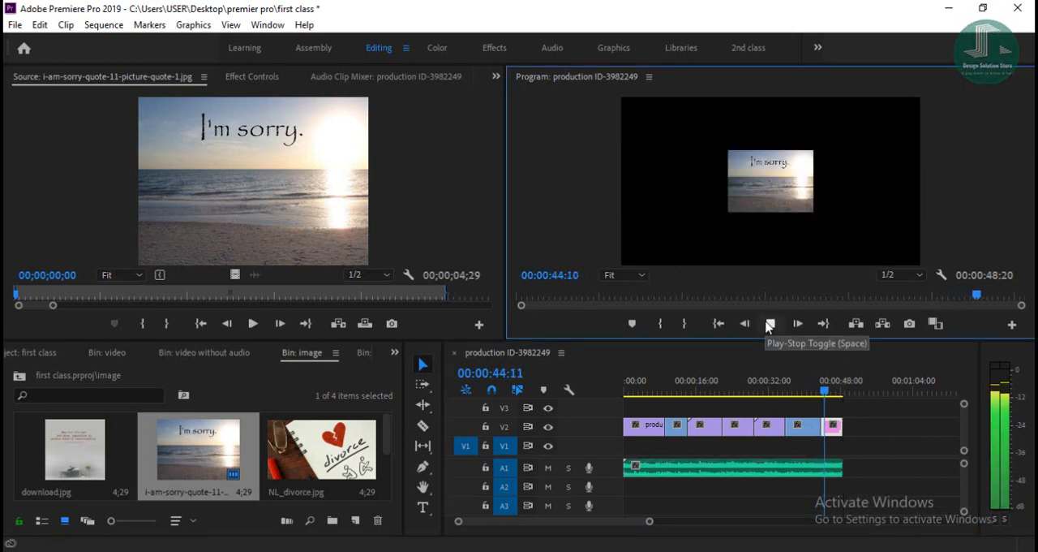
left_click(771, 324)
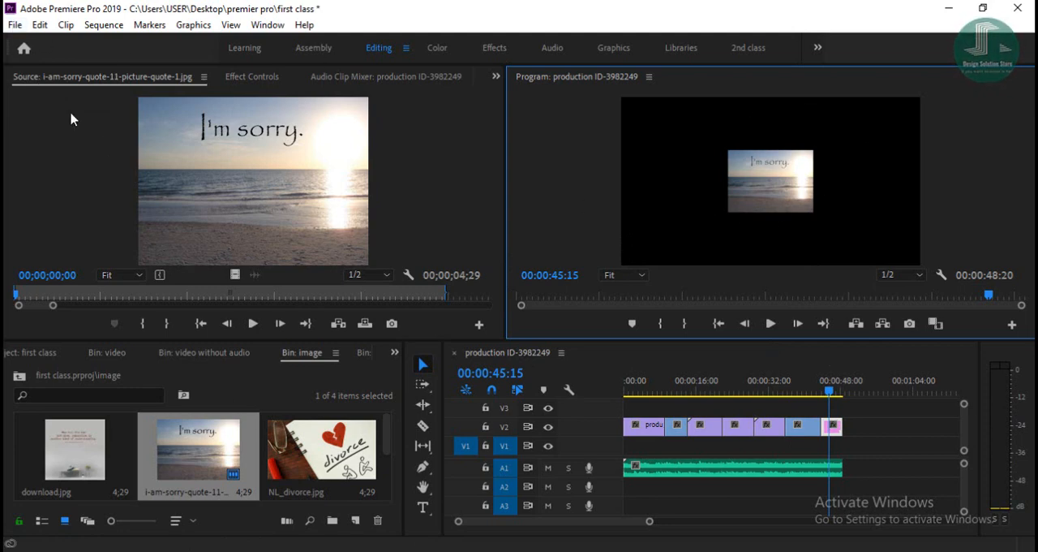
- Open the media export settings for the production ID-3982249 sequence
left_click(15, 26)
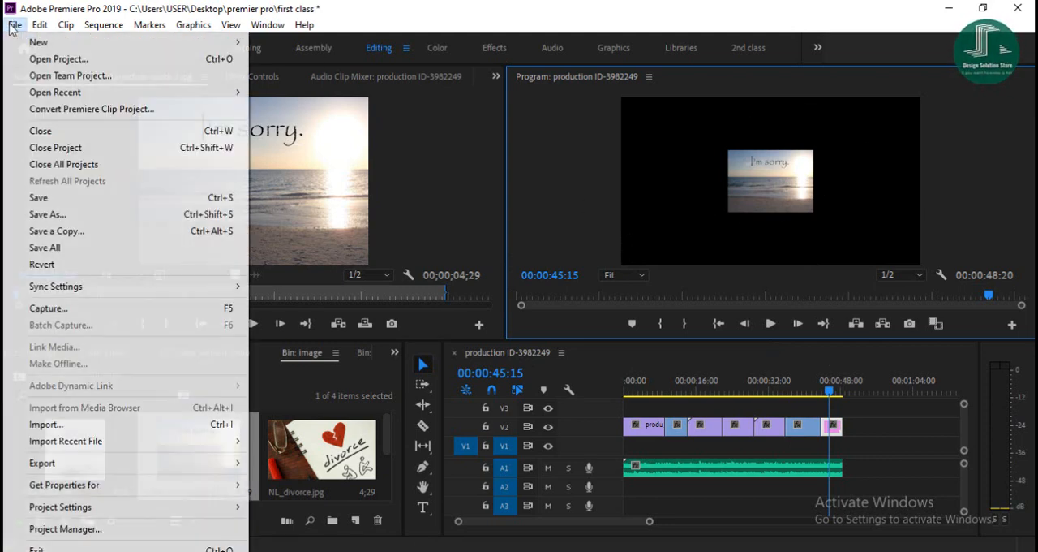
left_click(15, 26)
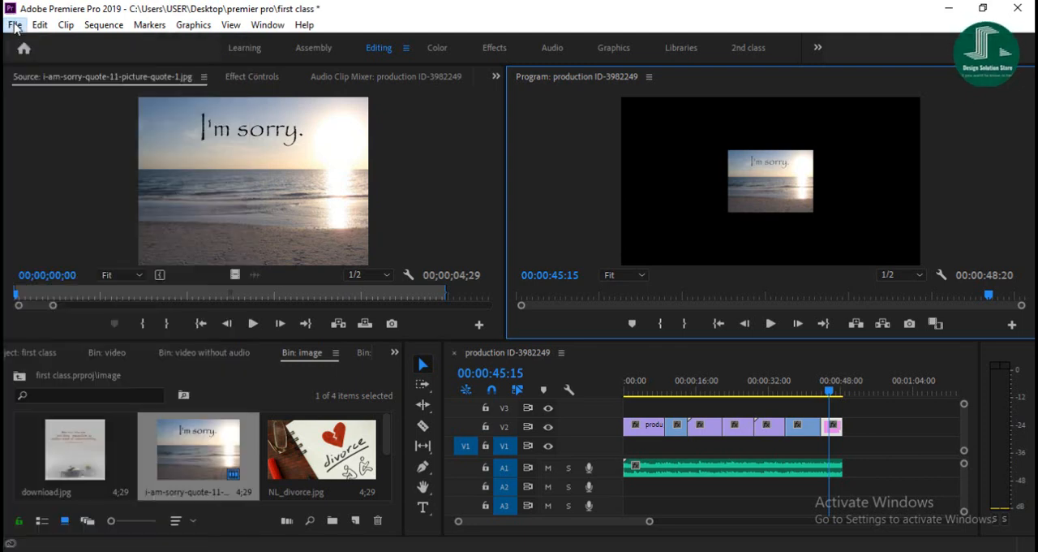
left_click(14, 25)
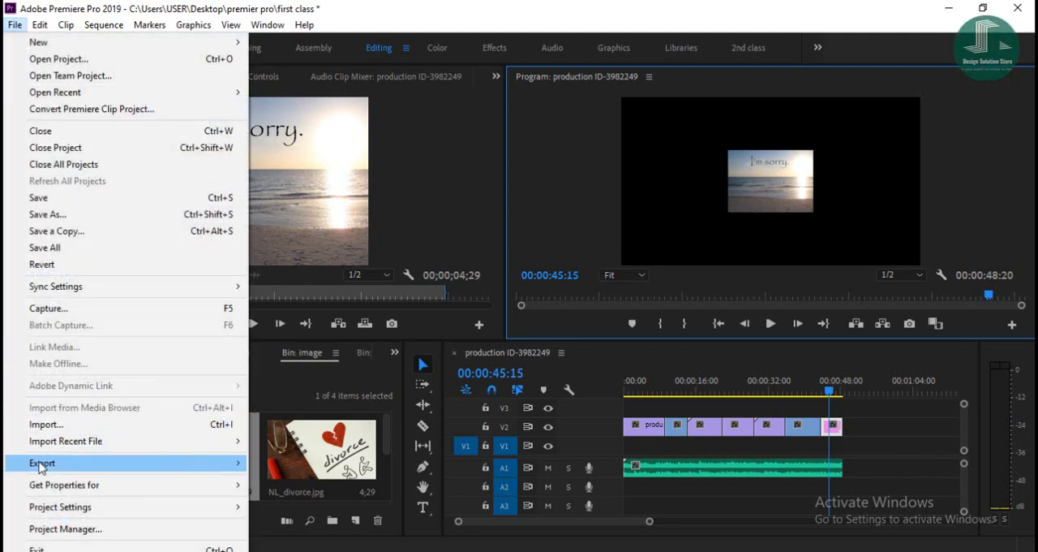
mouse_move(58, 468)
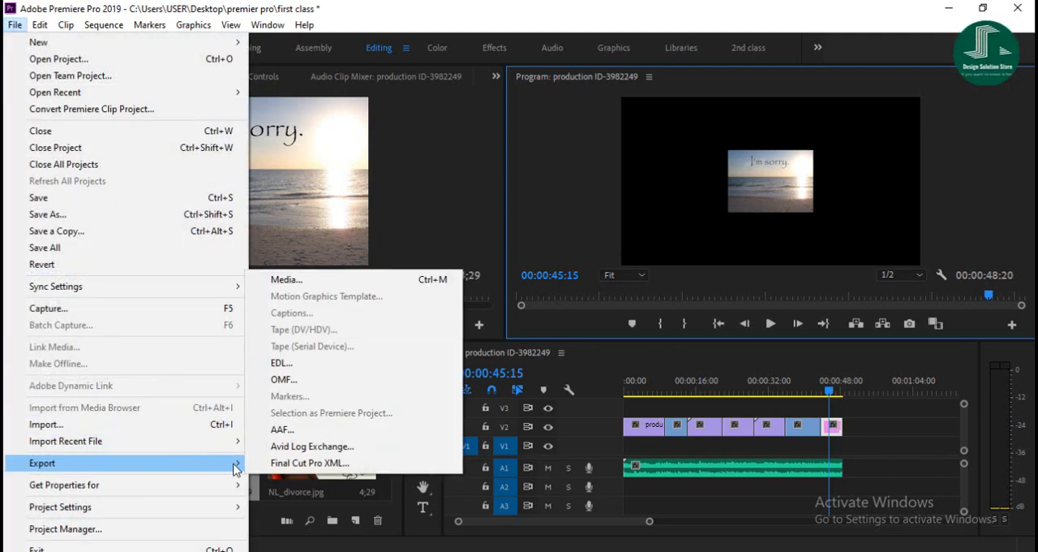
left_click(288, 279)
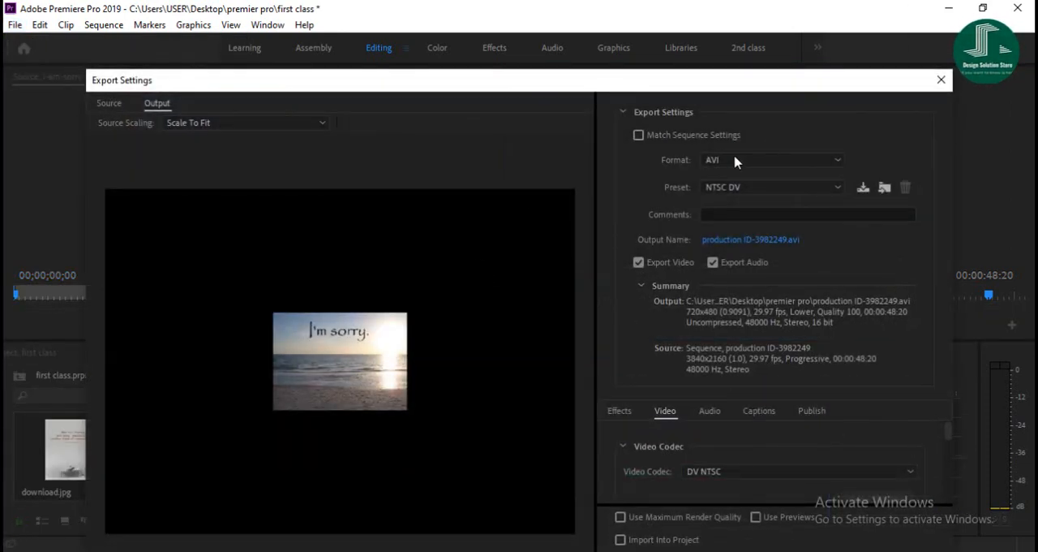
- Set the export format to H.264
left_click(722, 188)
left_click(724, 189)
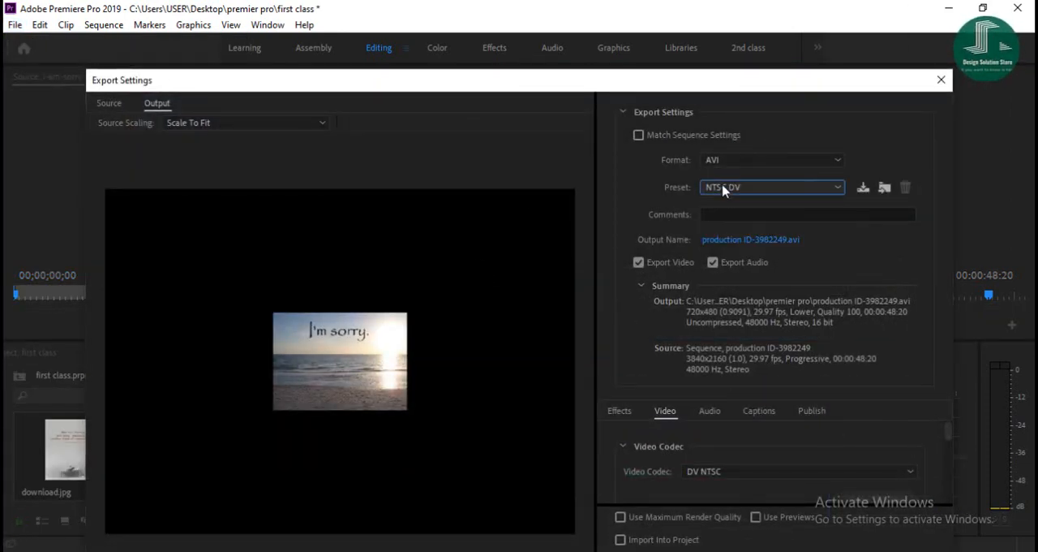
left_click(730, 164)
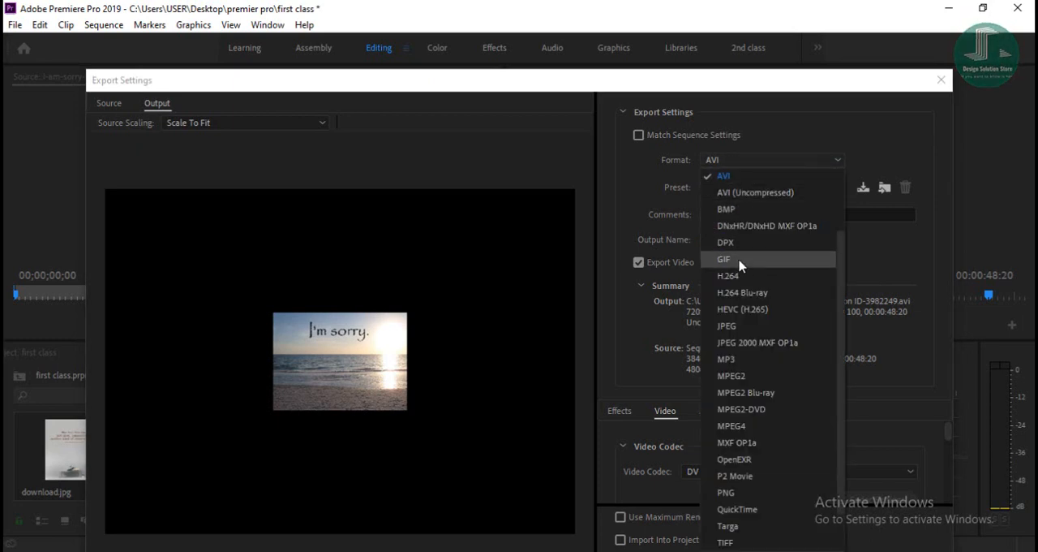
left_click(712, 166)
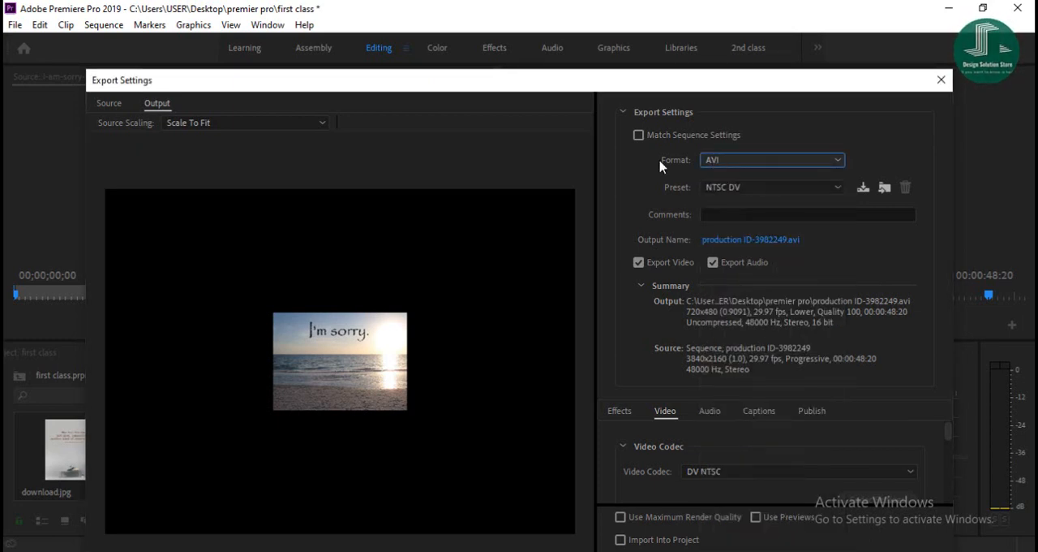
left_click(724, 165)
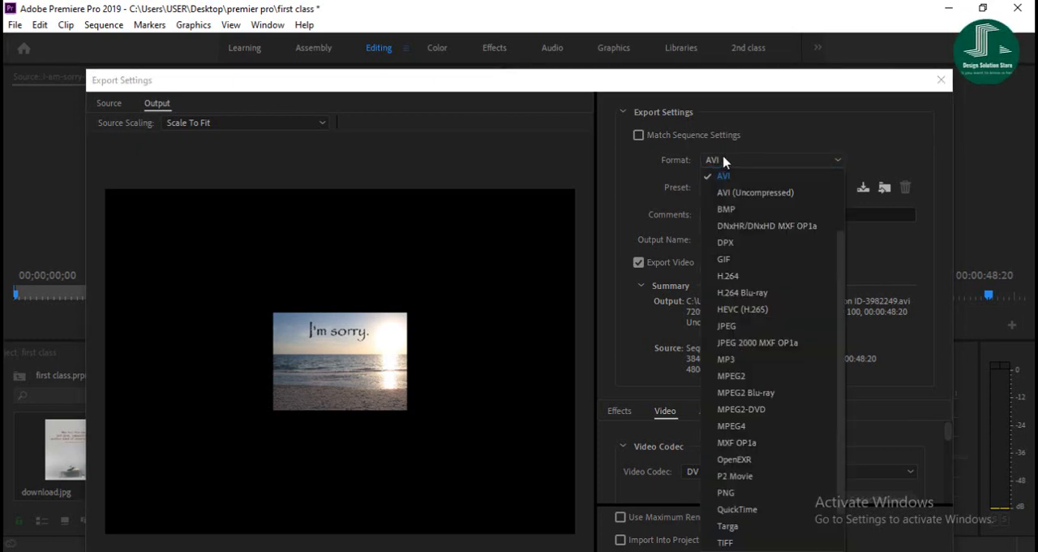
left_click(738, 276)
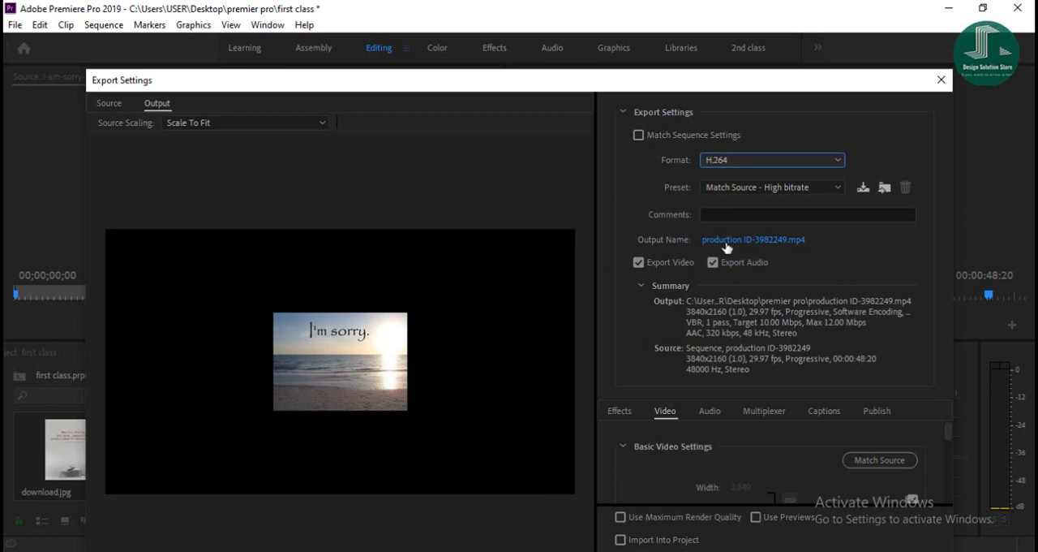
- Create a folder named 7 inside the premier pro folder and open it as the export destination
left_click(733, 240)
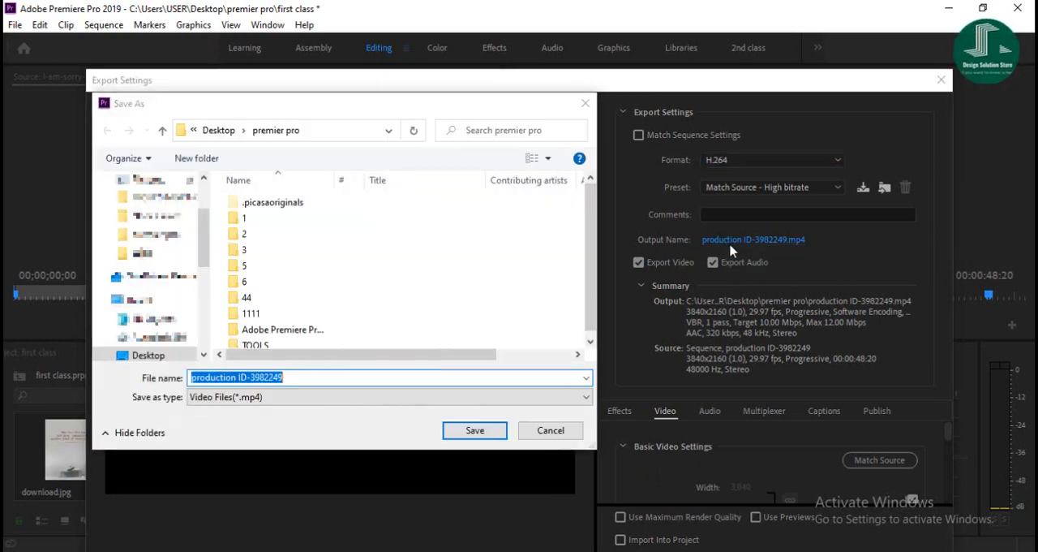
scroll(163, 243, "up", 2)
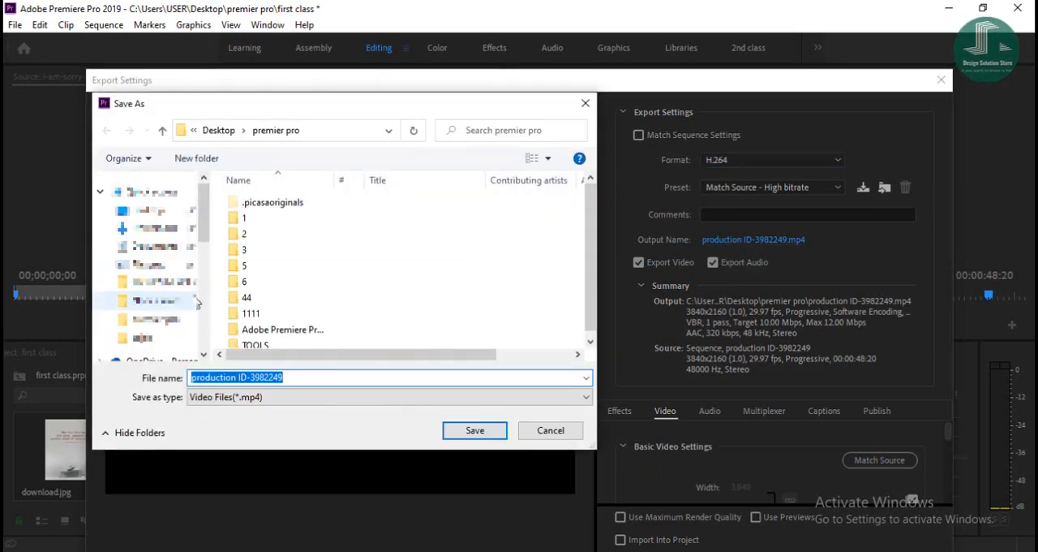
left_click(166, 320)
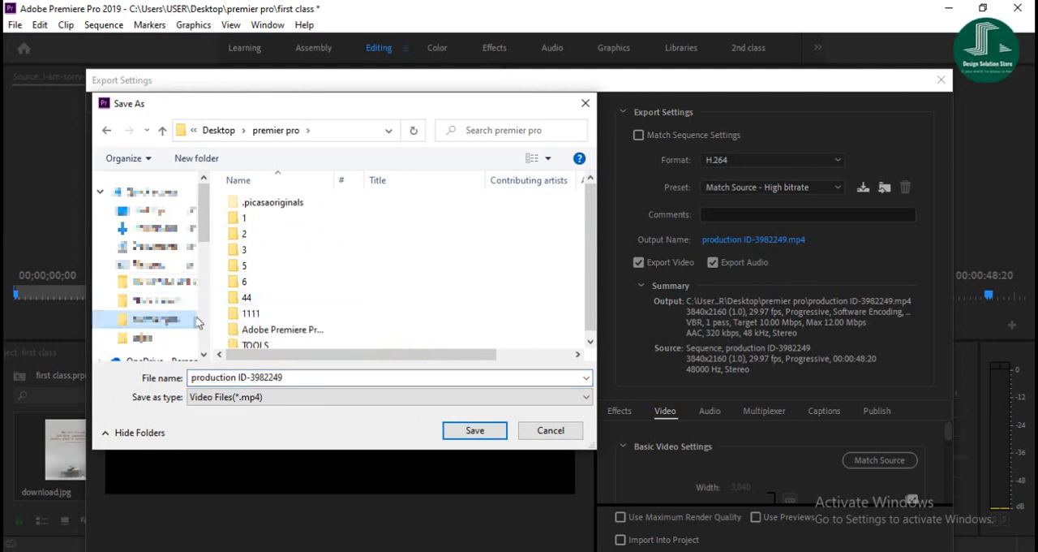
scroll(322, 295, "down", 1)
scroll(154, 284, "down", 3)
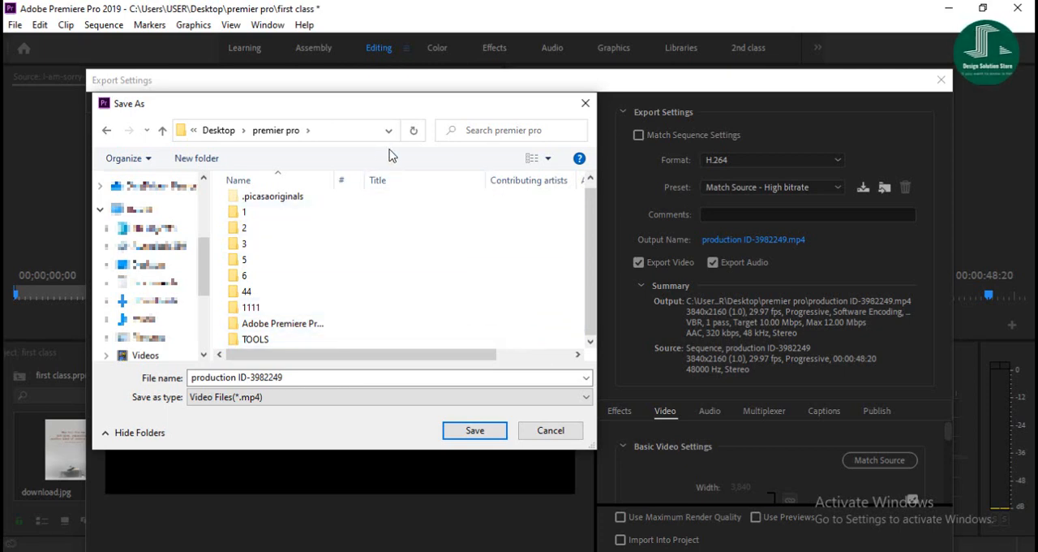
left_click(195, 158)
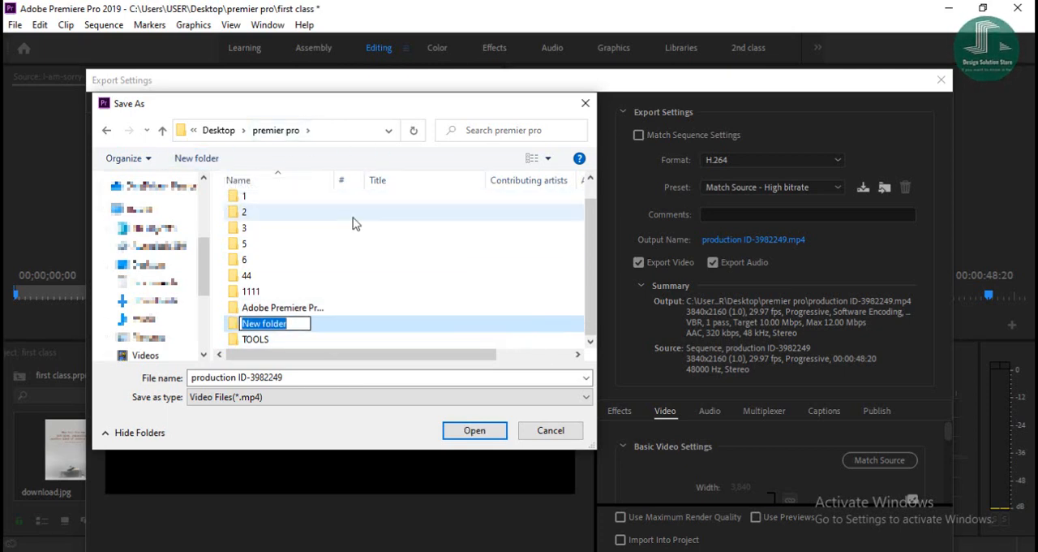
type("7")
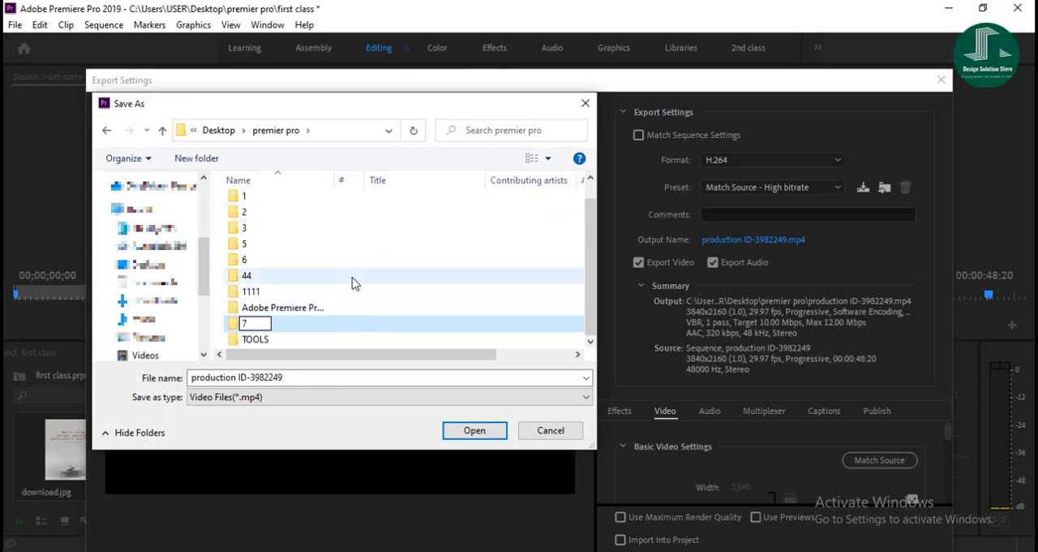
key("Return")
double_click(265, 328)
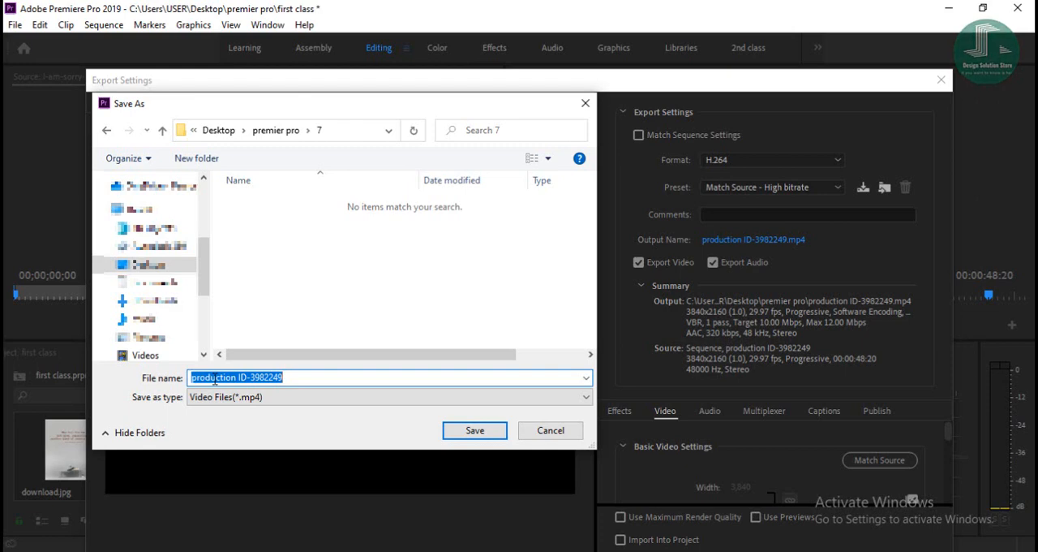
- Name the output file "seventh class" and export the sequence as an MP4 with the current settings
type("f")
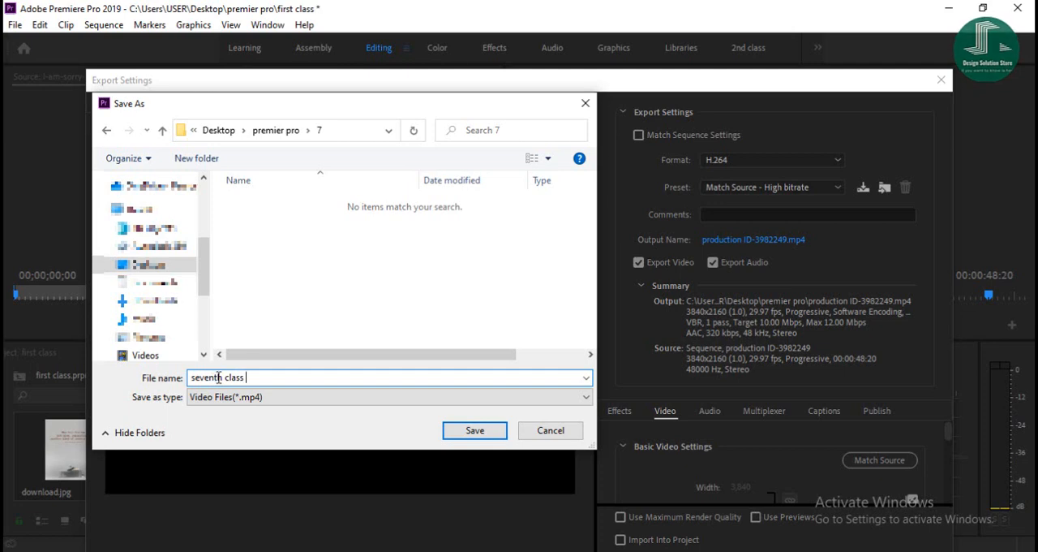
left_click(476, 431)
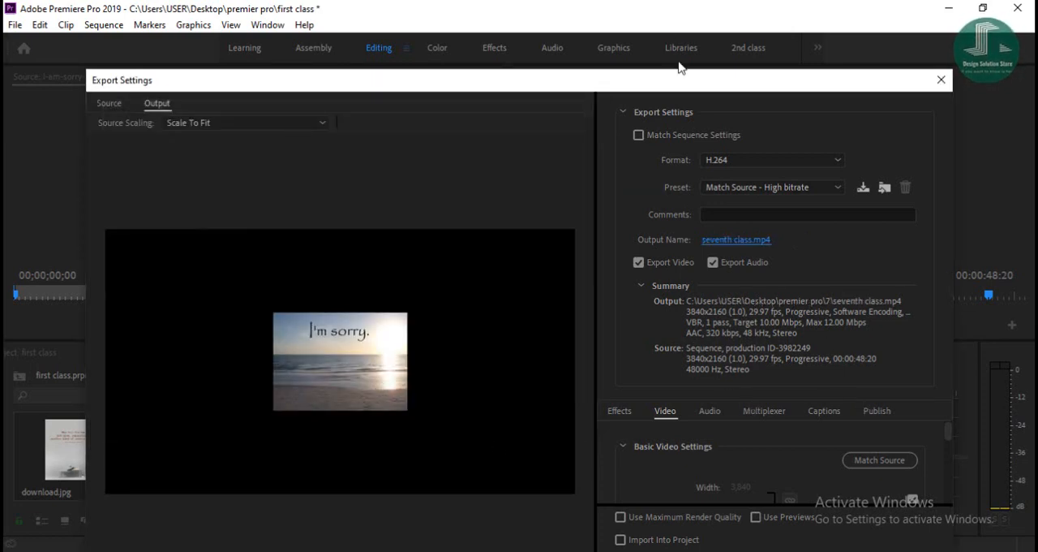
left_click_drag(665, 82, 682, 10)
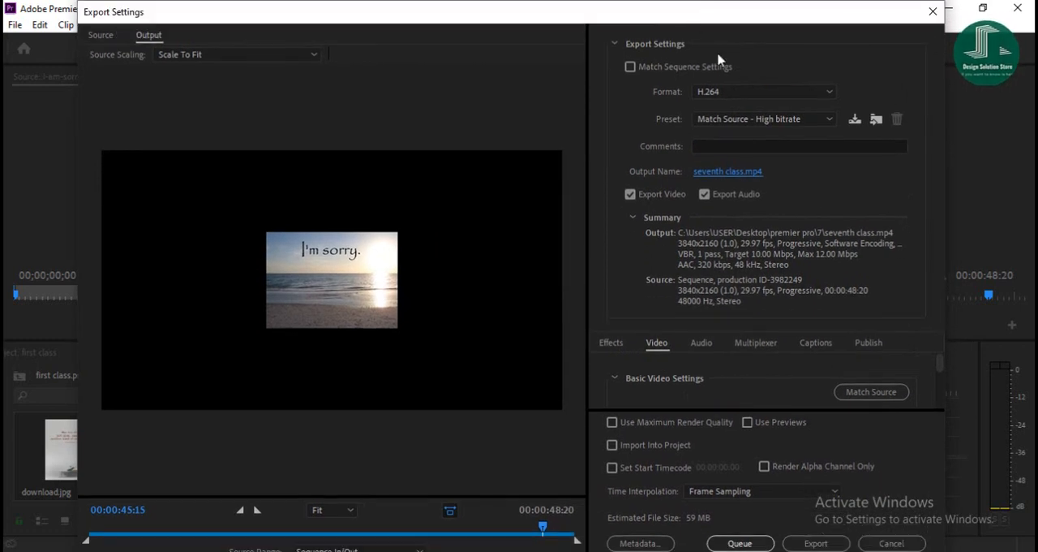
left_click(811, 545)
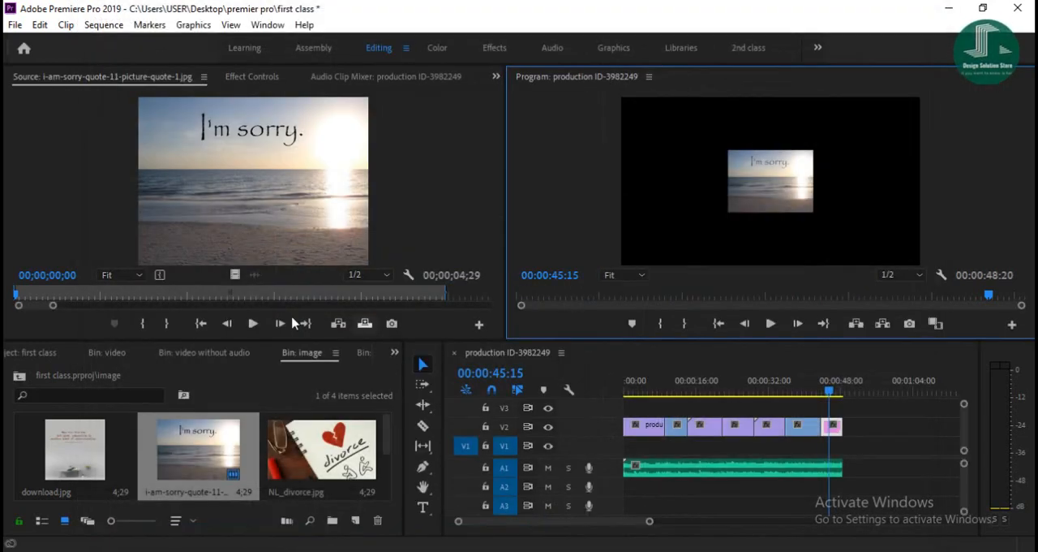
- Save the project, then switch to File Explorer and open folder 7 in premier pro to locate the exported video
key("ctrl+s")
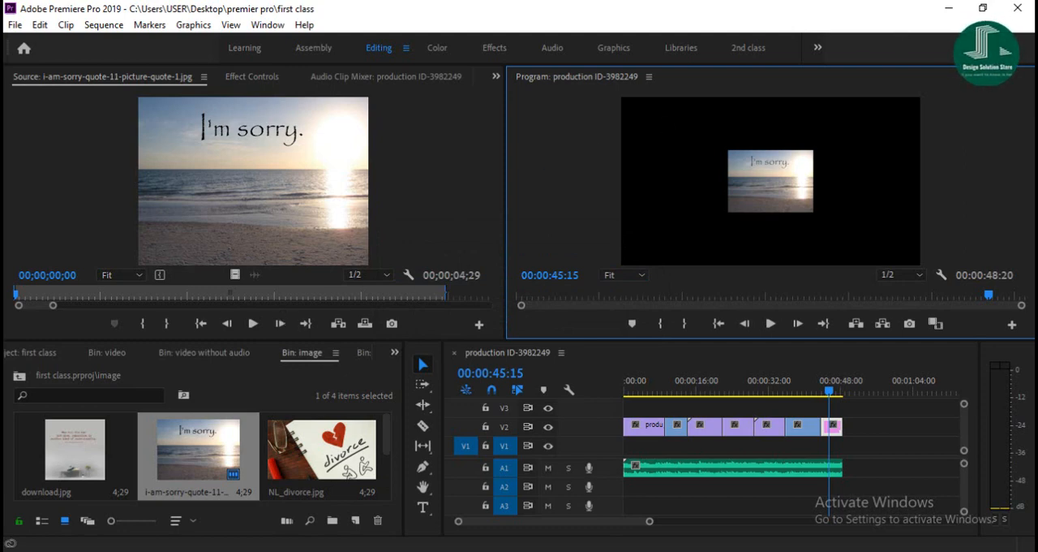
mouse_move(174, 550)
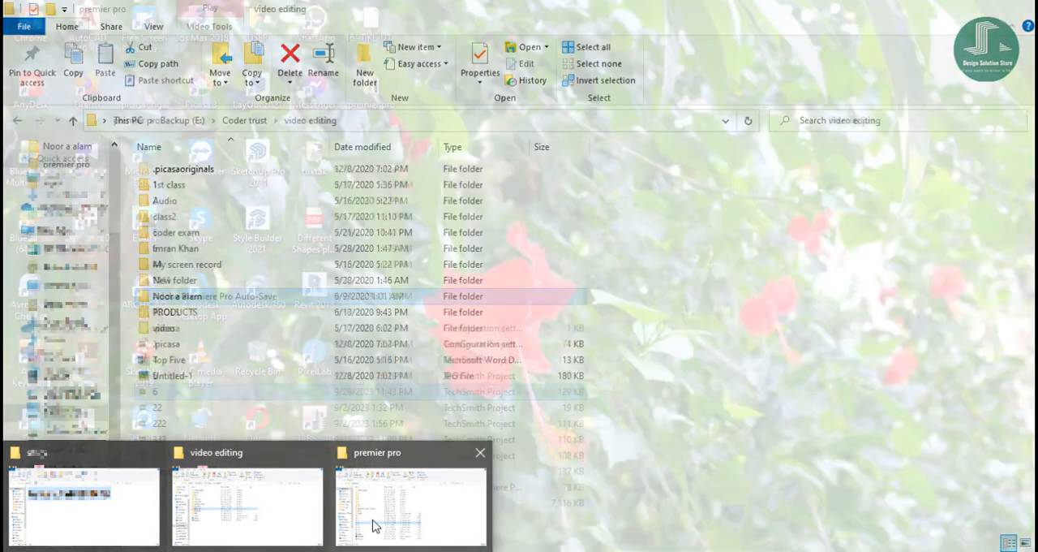
left_click(377, 522)
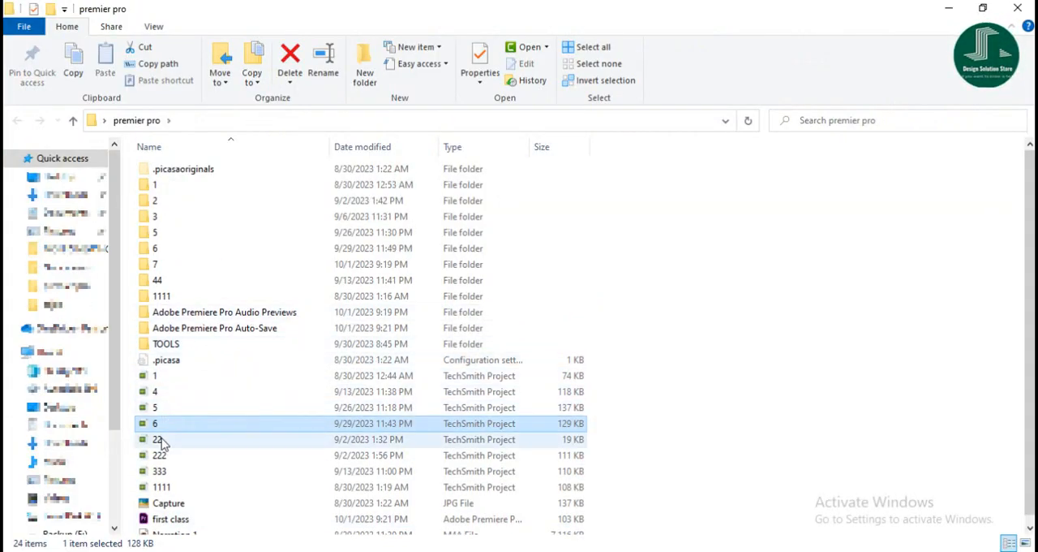
double_click(165, 265)
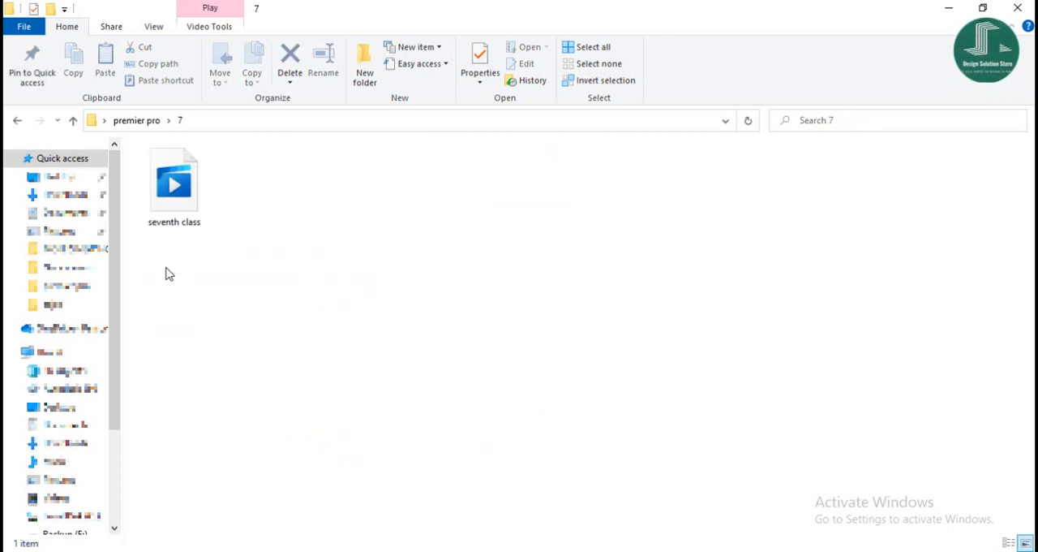